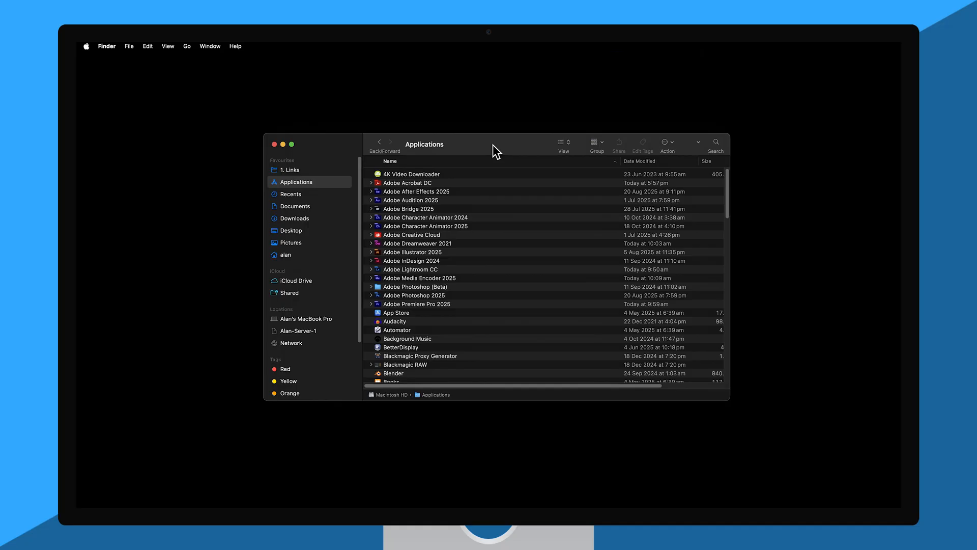
Open the 3DLUTs folder inside the Presets folder of the Adobe Photoshop 2025 application folder
click(436, 296)
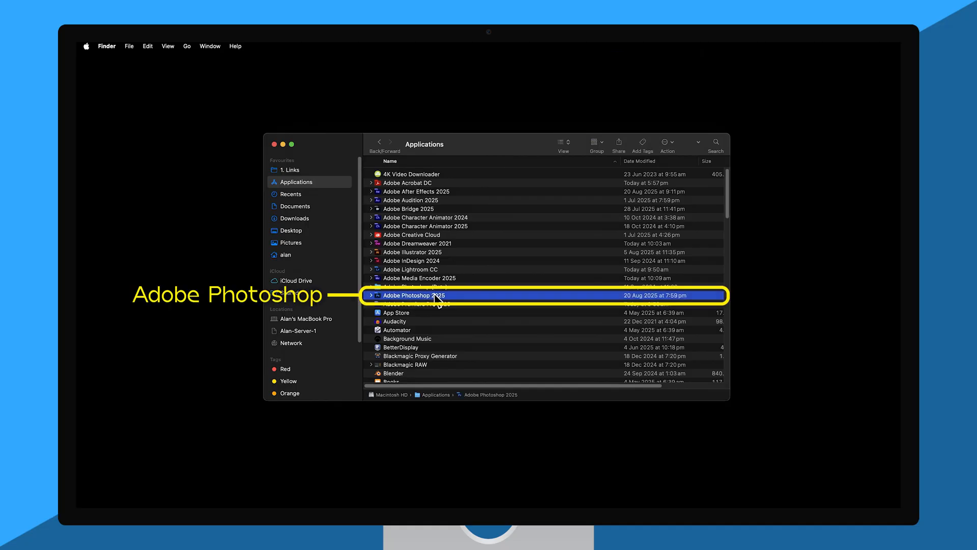
double_click(437, 296)
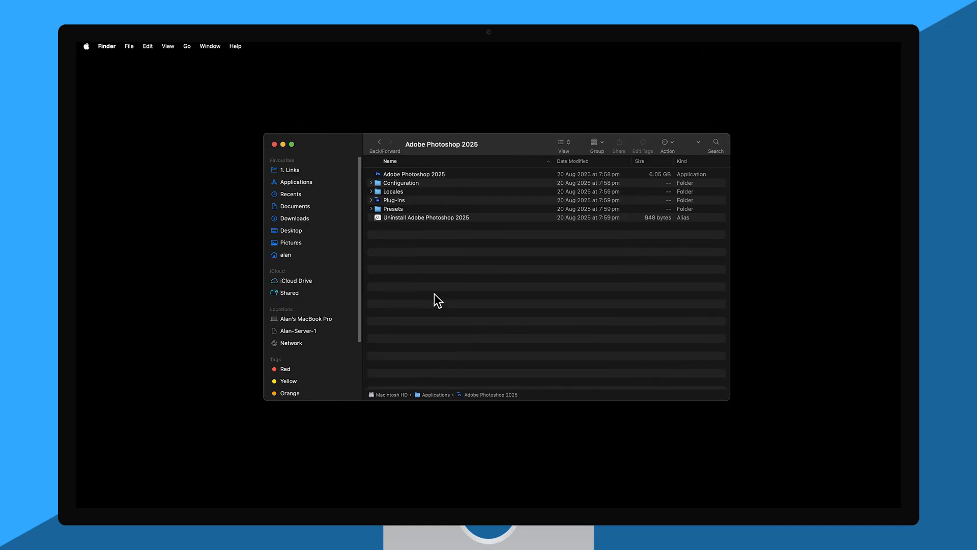
double_click(403, 210)
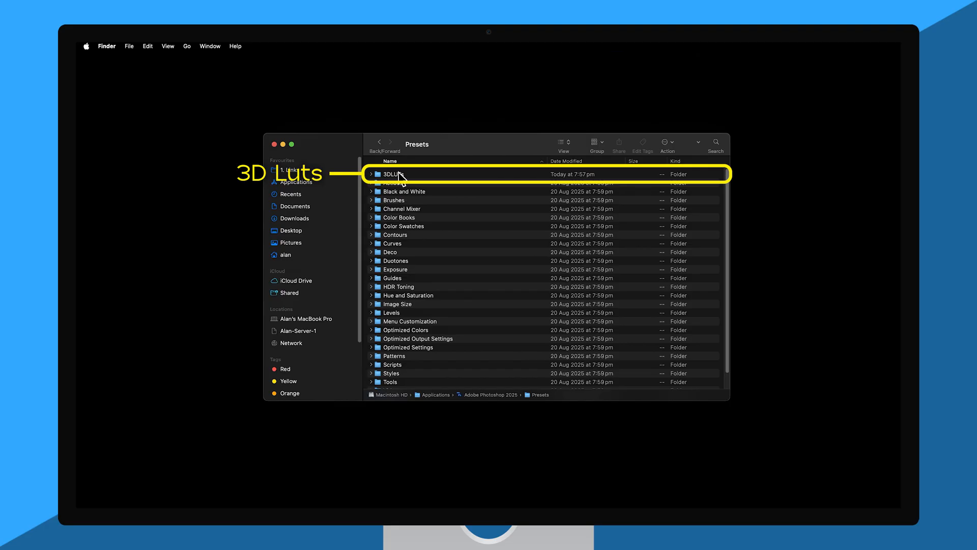
click(400, 175)
double_click(400, 175)
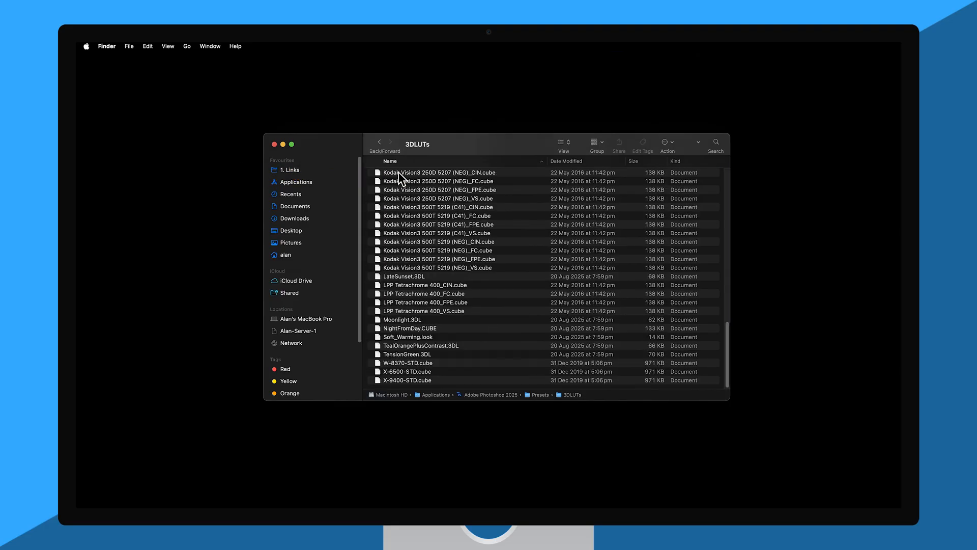
Select all the files in the 3DLUTs folder and copy them
click(405, 182)
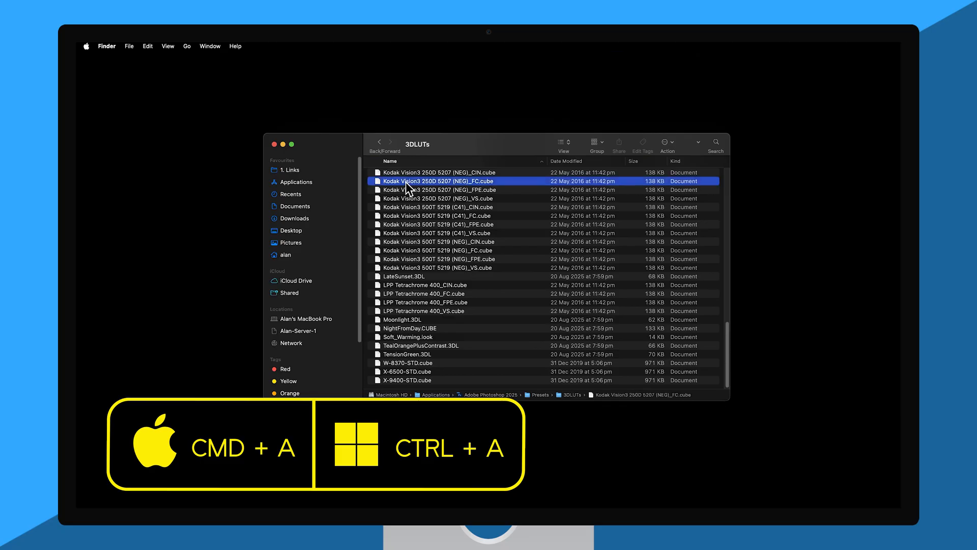
key(super+a)
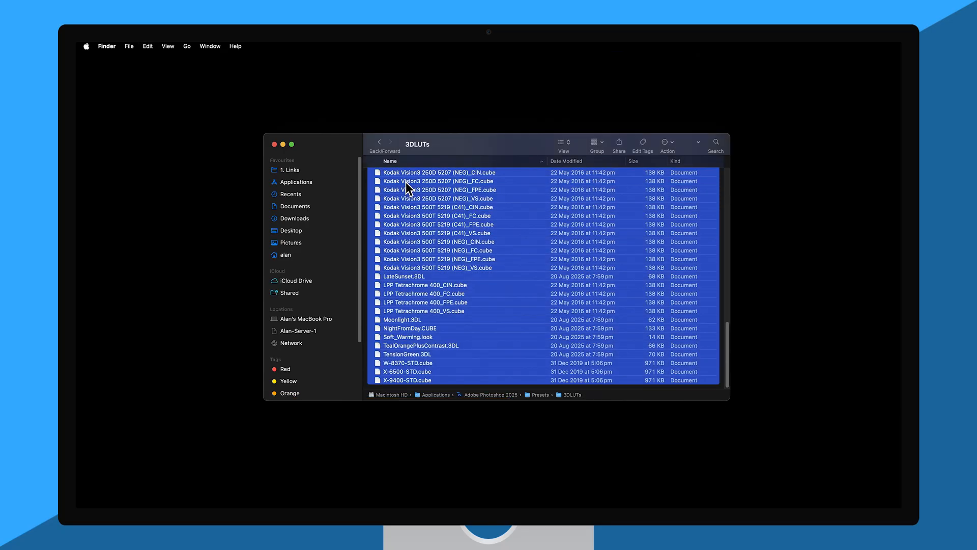
right_click(406, 182)
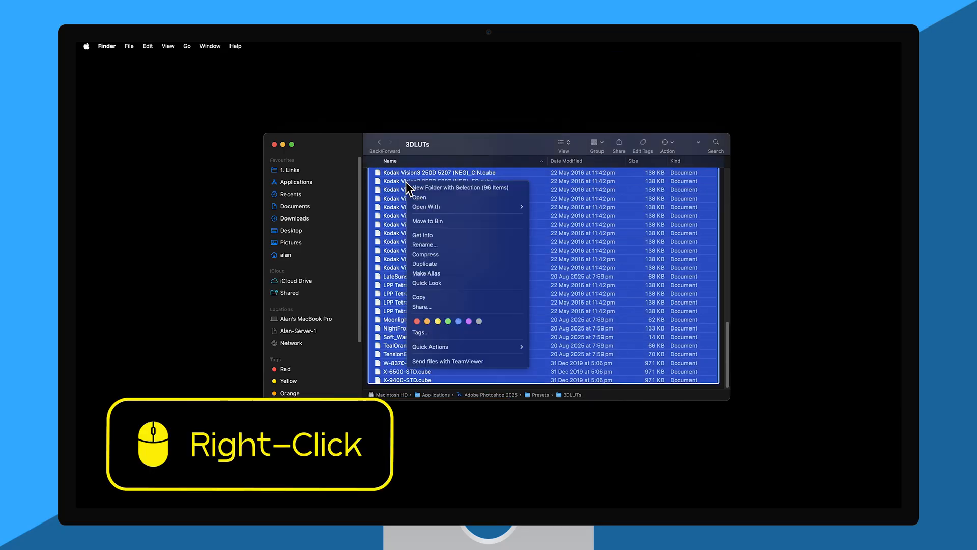
click(430, 299)
Create a new folder on the desktop named "Original Photoshop LUTs"
drag(545, 153, 436, 146)
right_click(717, 196)
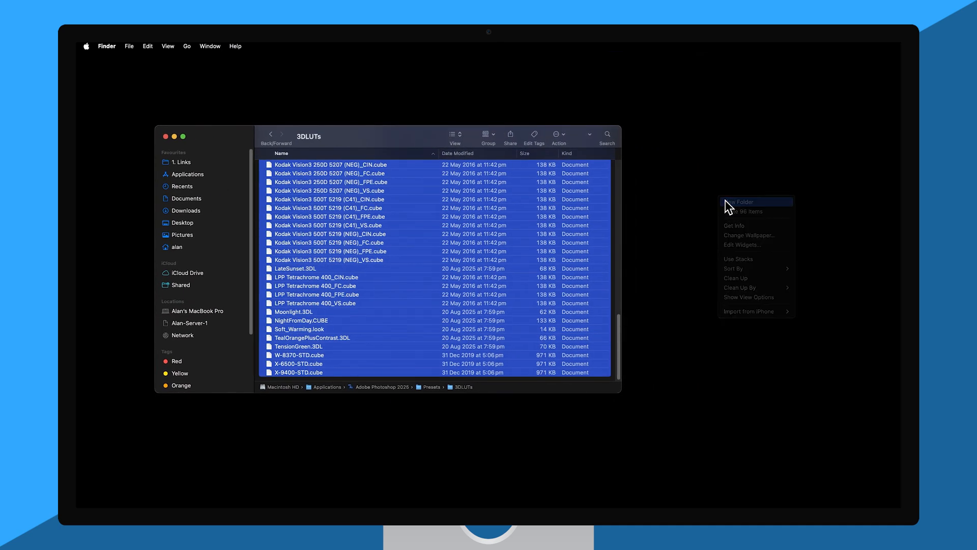
click(726, 200)
text(Original Photo)
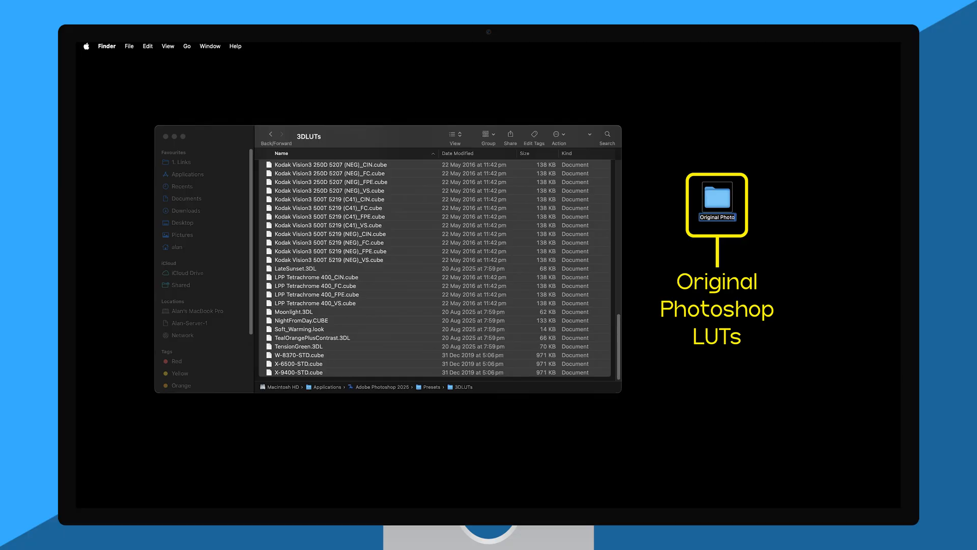
text(shop LUTs)
key(Return)
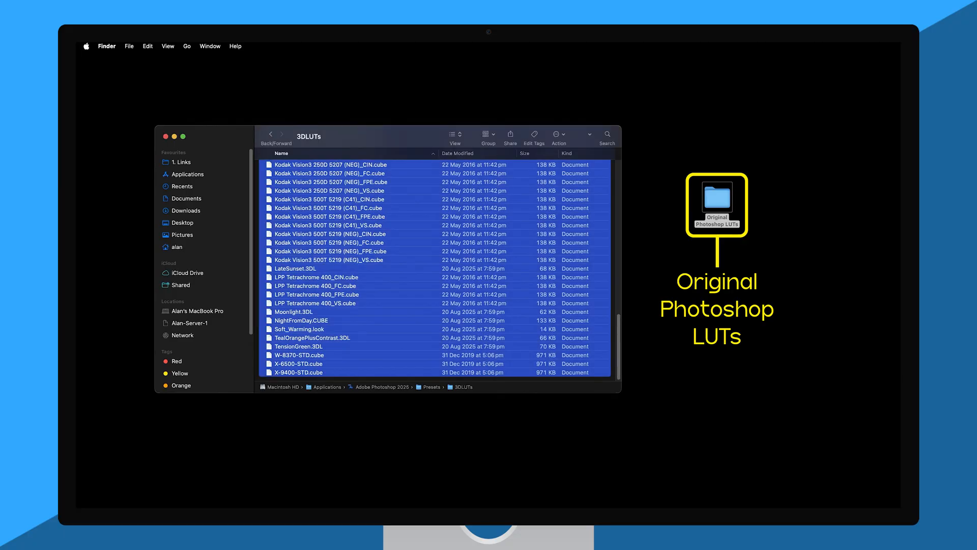
Paste the copied LUT files into the Original Photoshop LUTs folder as a backup
double_click(718, 199)
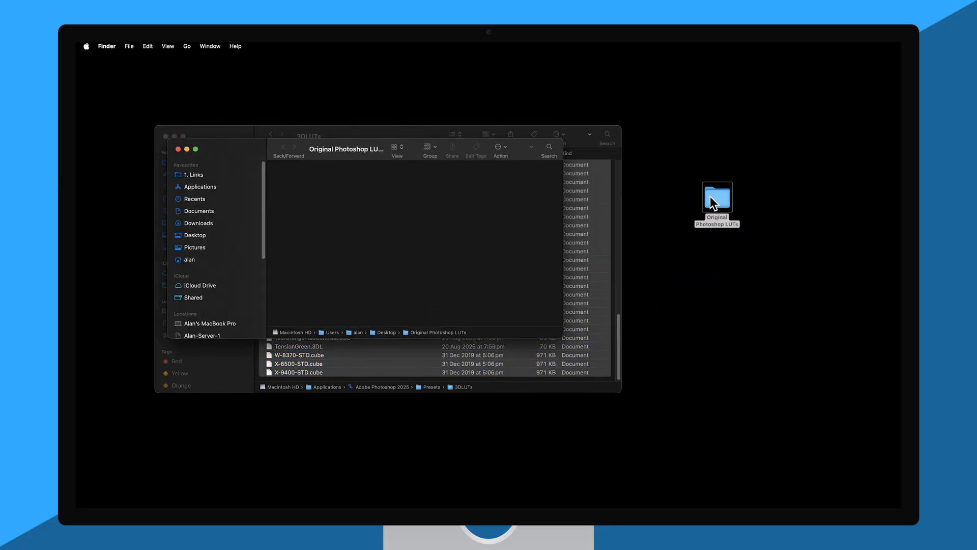
right_click(466, 219)
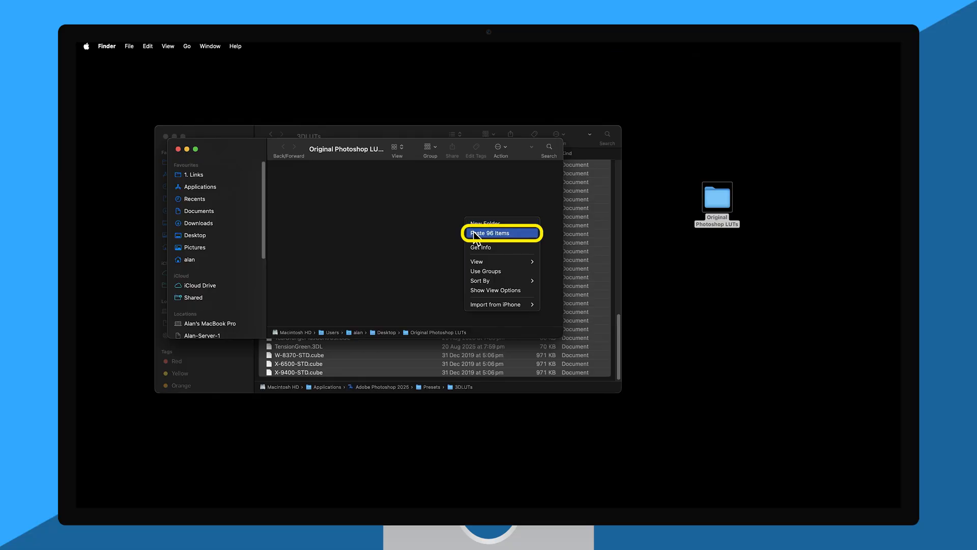
click(475, 233)
drag(362, 149, 607, 188)
Move all the files in the 3DLUTs folder to the Bin, authorising it with the account password
click(422, 187)
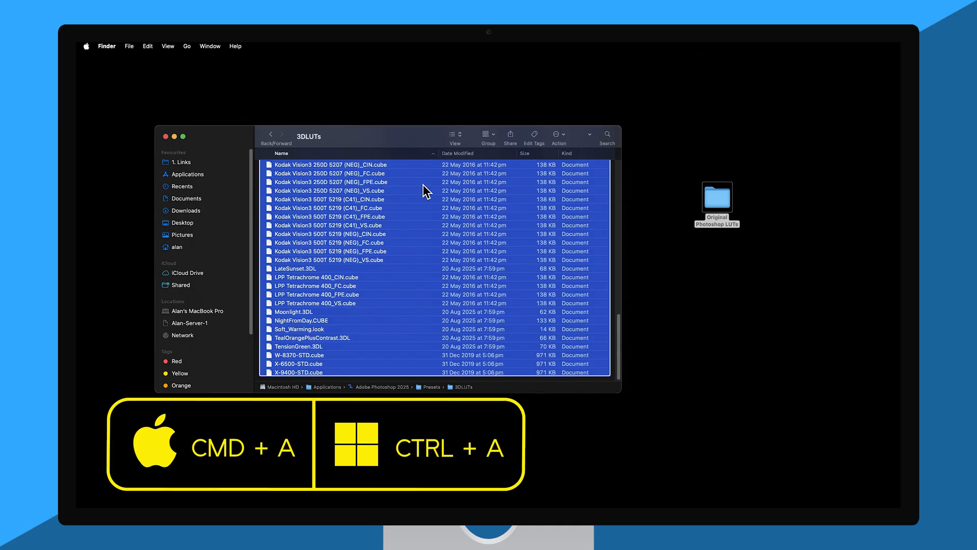
right_click(423, 185)
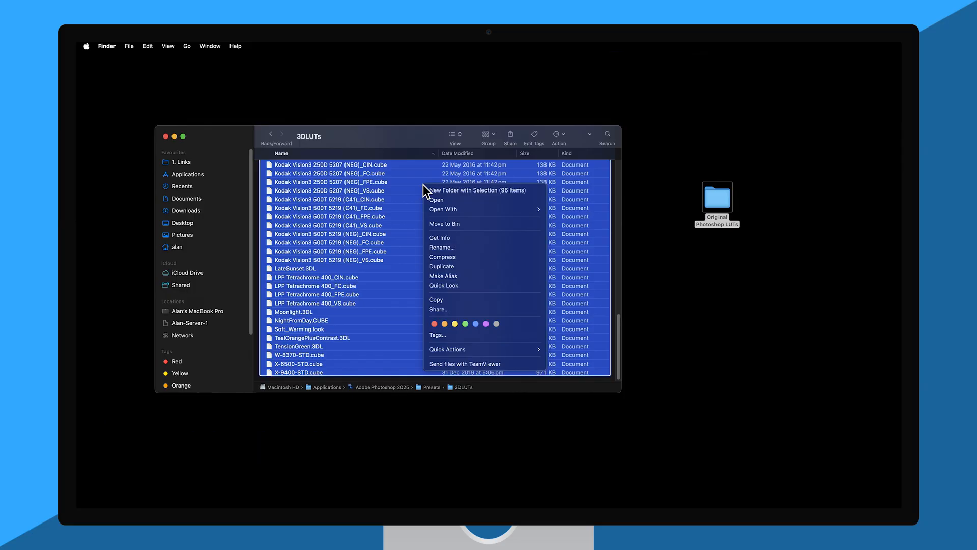
click(443, 223)
text(**********)
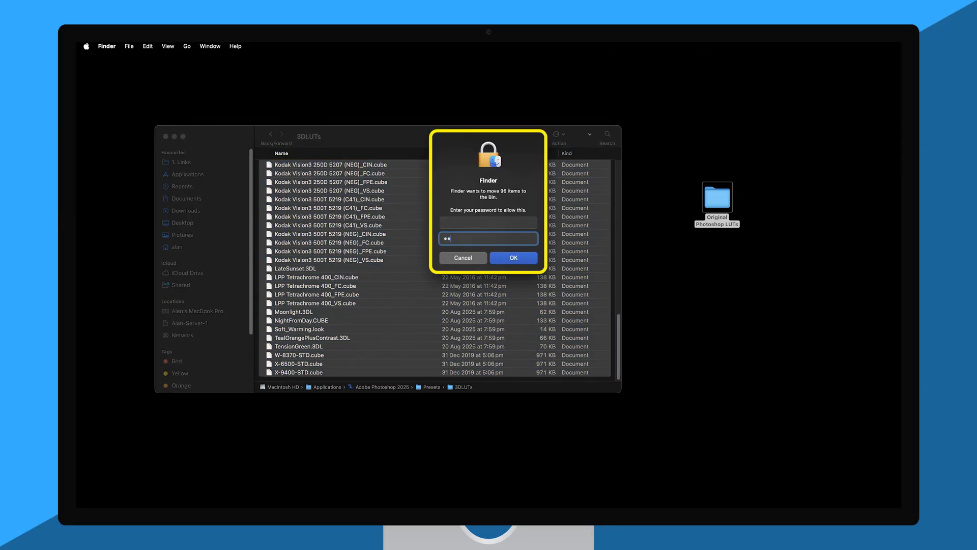
text(*******)
key(Return)
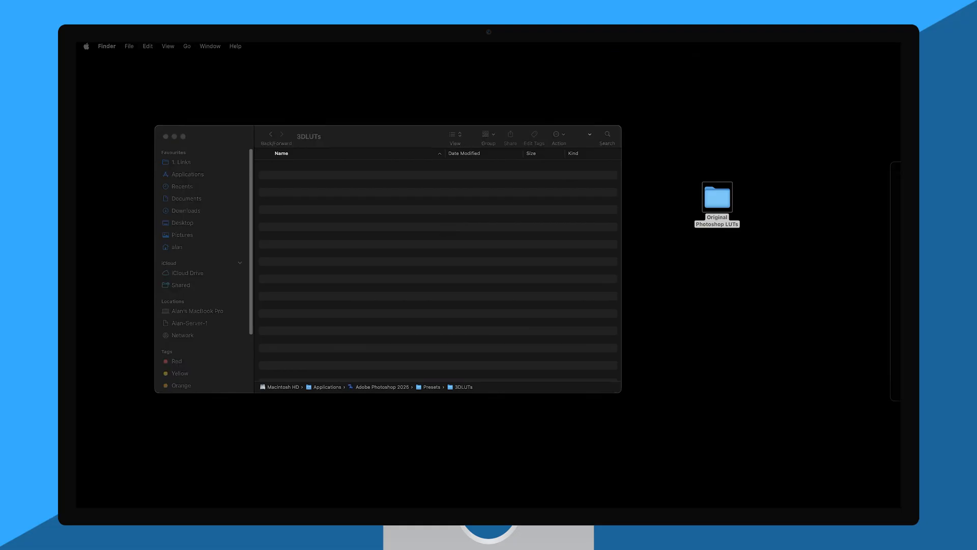
Copy all the .cube files from the "Design Dummy - Day to Night LUTs" folder in DOWNLOAD ASSETS
drag(900, 173, 650, 217)
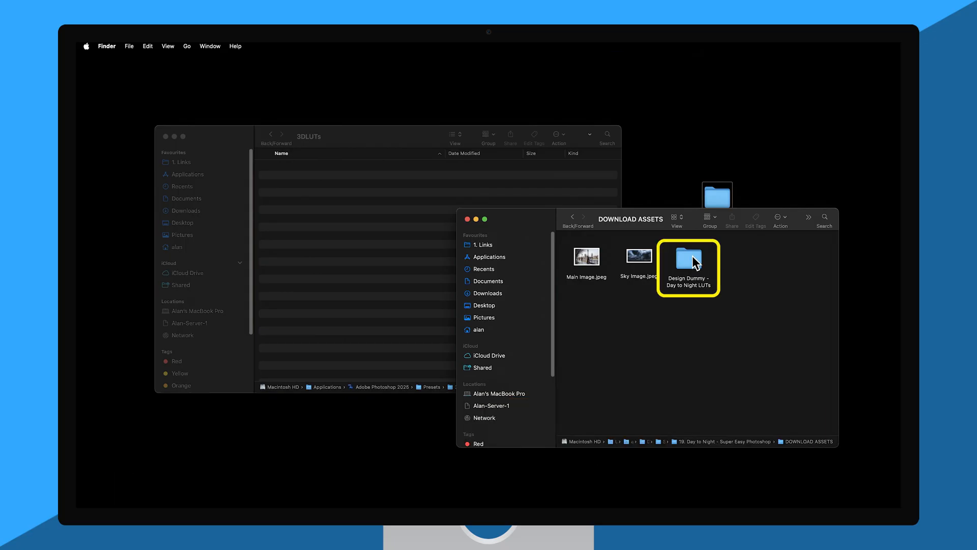
double_click(692, 256)
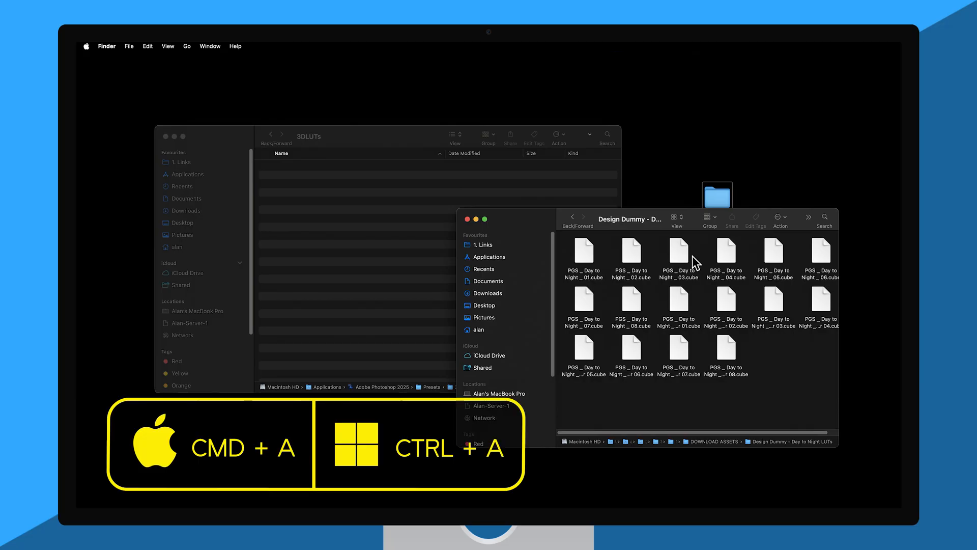
key(super+a)
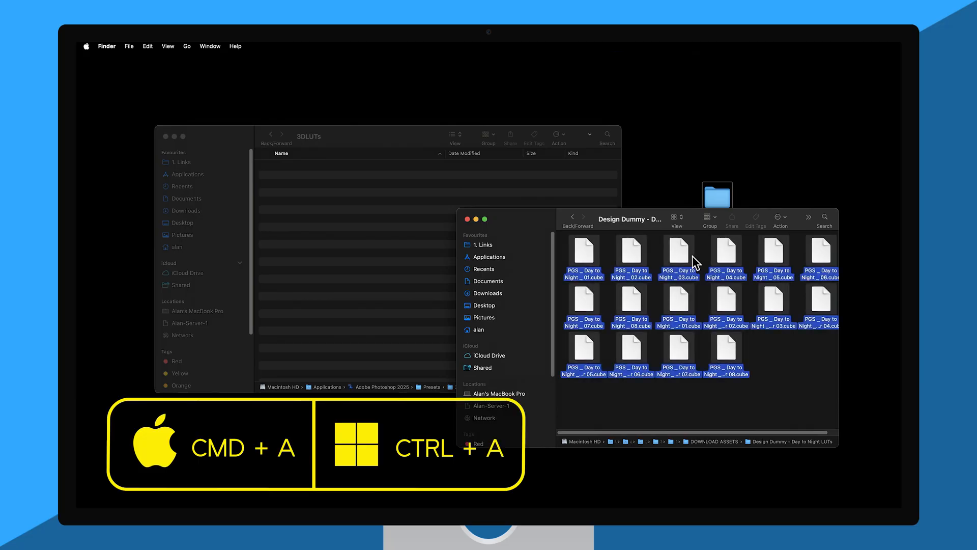
right_click(679, 256)
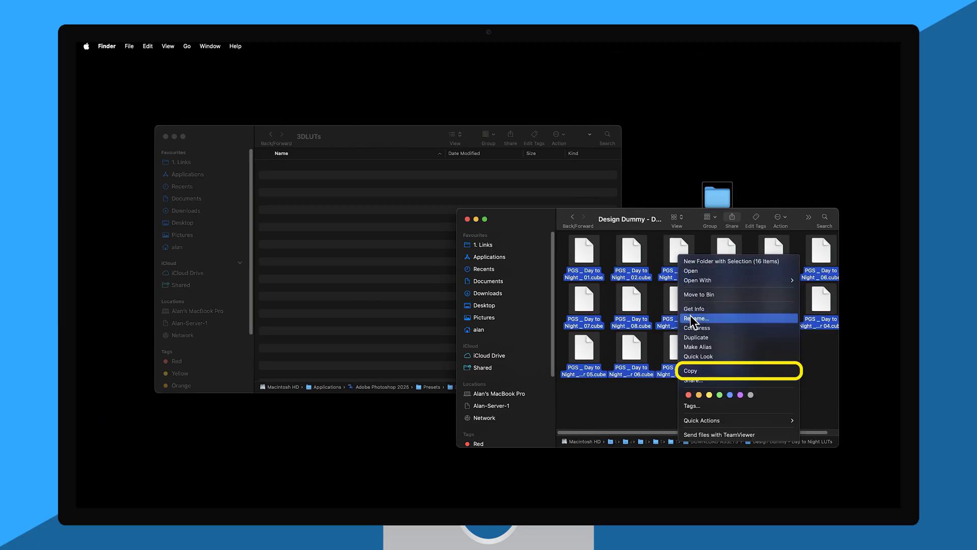
click(696, 370)
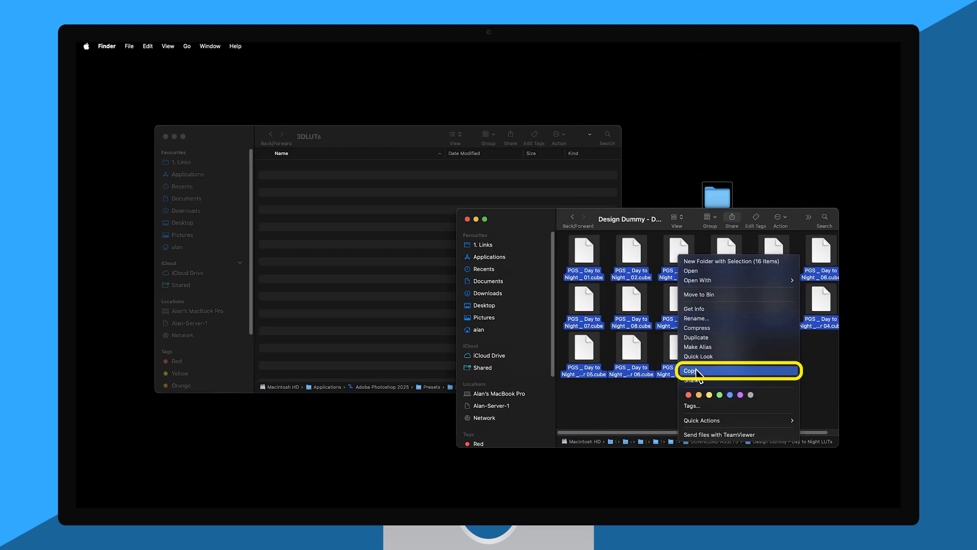
Paste the Day to Night LUTs into the 3DLUTs folder, authorising with the account password, and close both folder windows
click(391, 258)
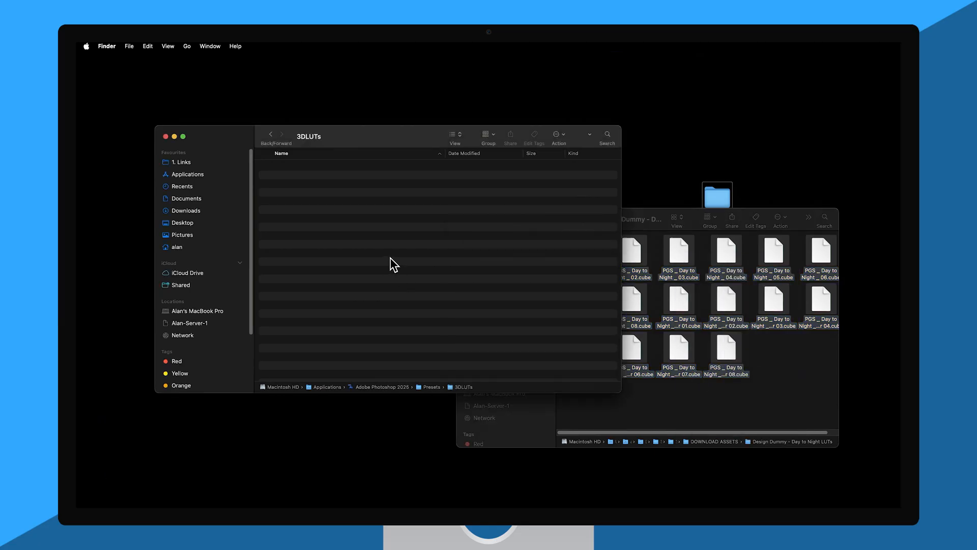
right_click(390, 257)
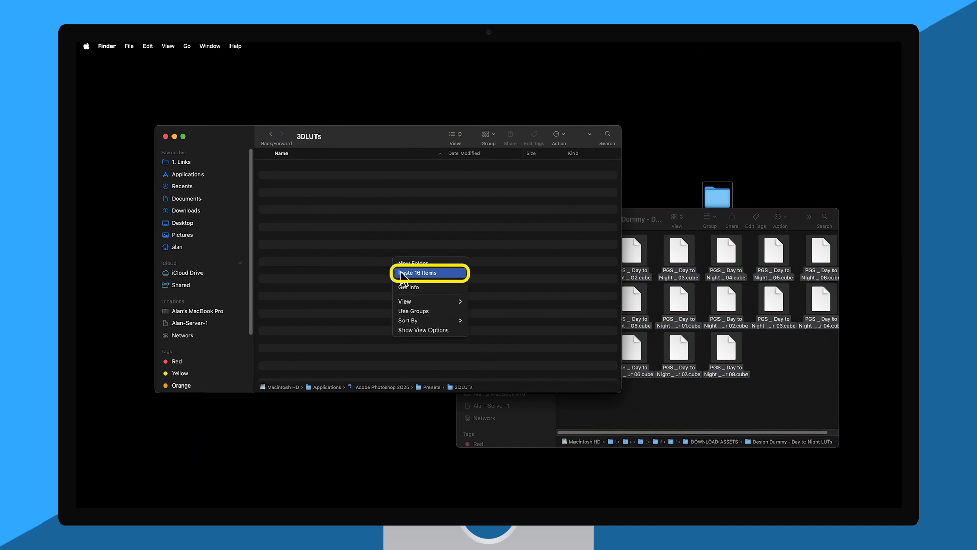
click(402, 274)
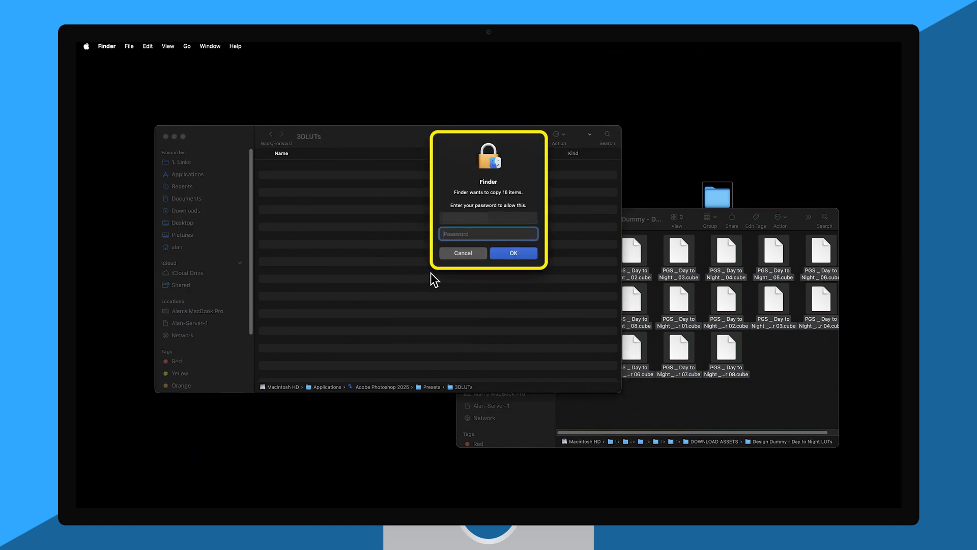
text(••••••••••••••••)
key(Return)
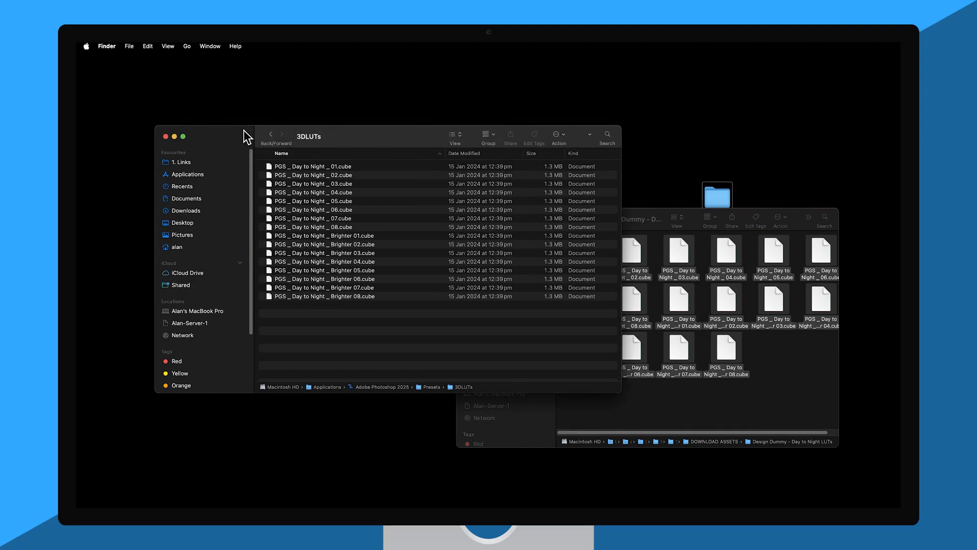
click(165, 137)
click(467, 219)
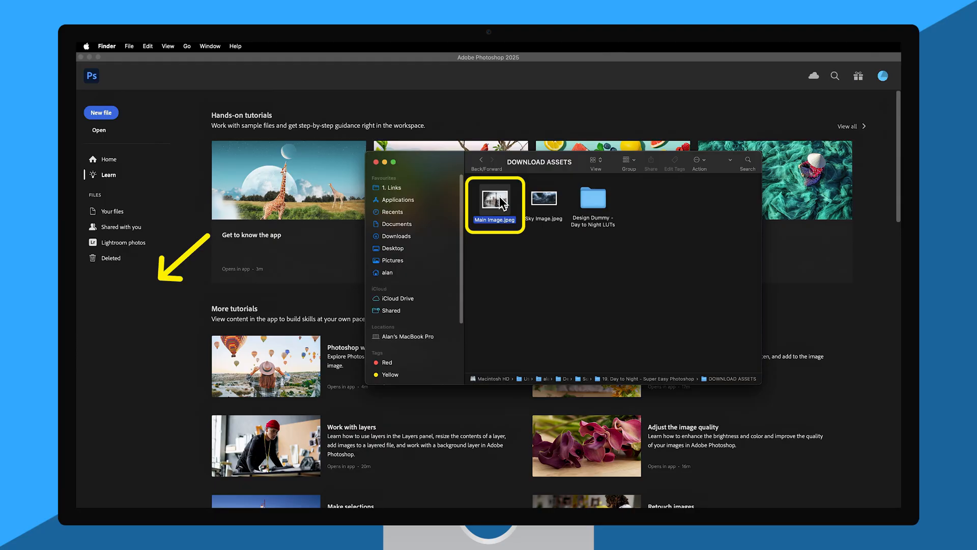
Open Main Image.jpeg from DOWNLOAD ASSETS in Photoshop and choose the Photography workspace
drag(502, 204, 144, 302)
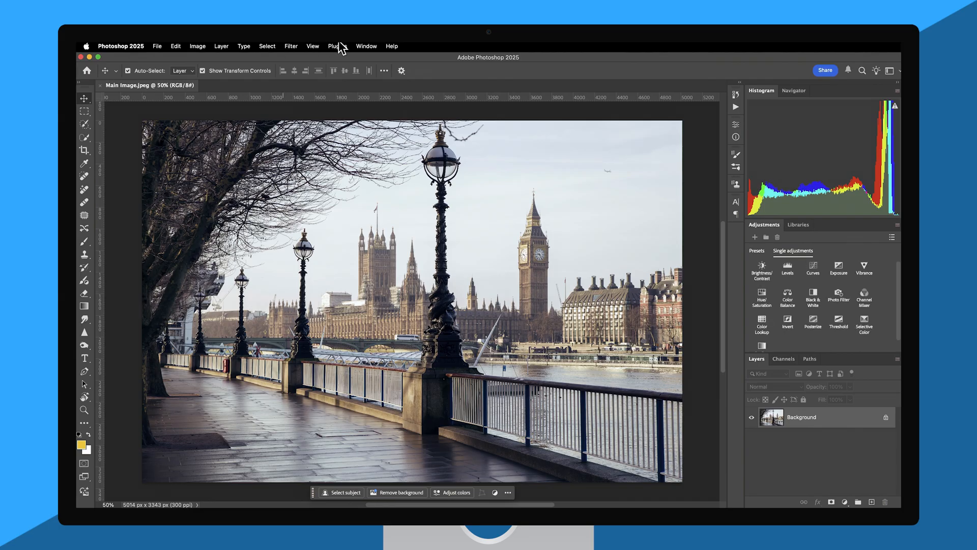
click(367, 46)
mouse_move(379, 67)
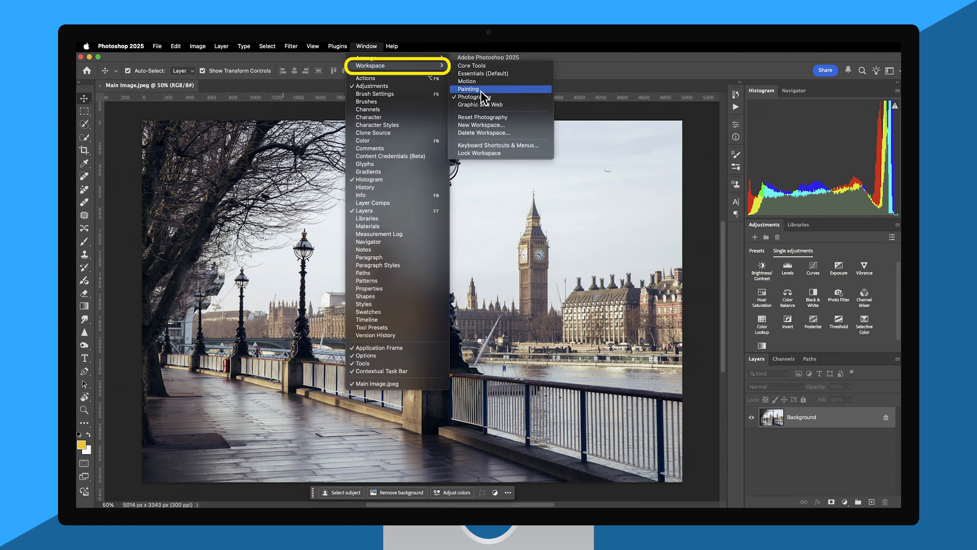
click(491, 99)
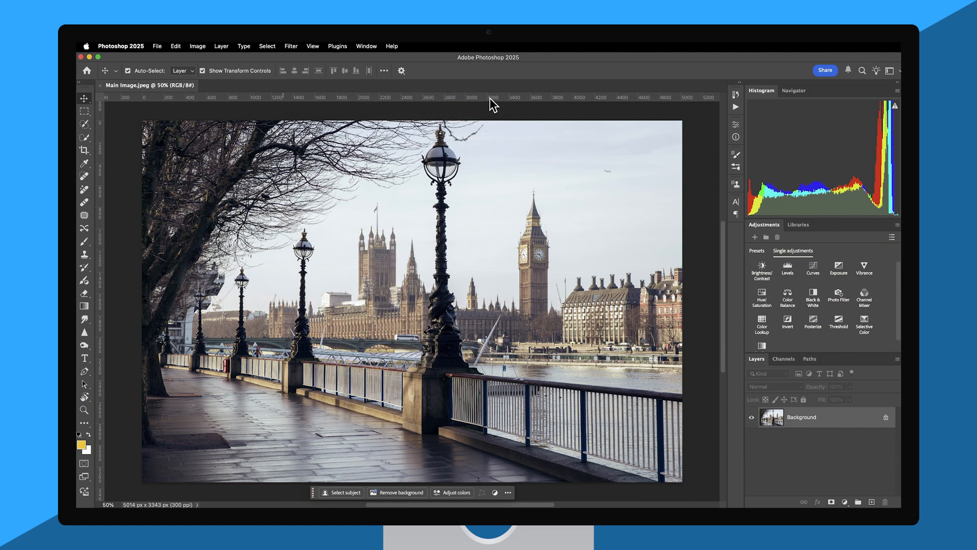
Unlock the Background layer and rename it "Image"
click(886, 419)
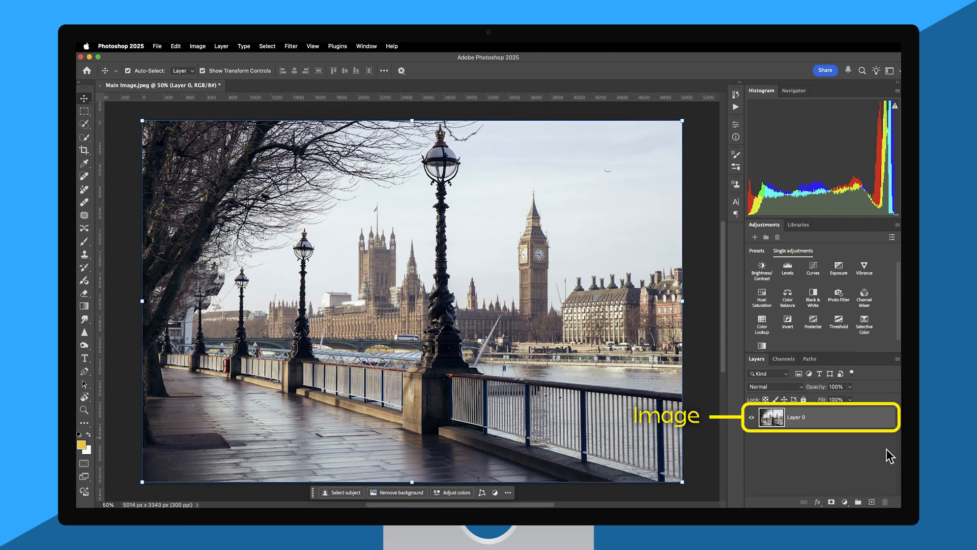
double_click(801, 417)
text(Image)
key(Return)
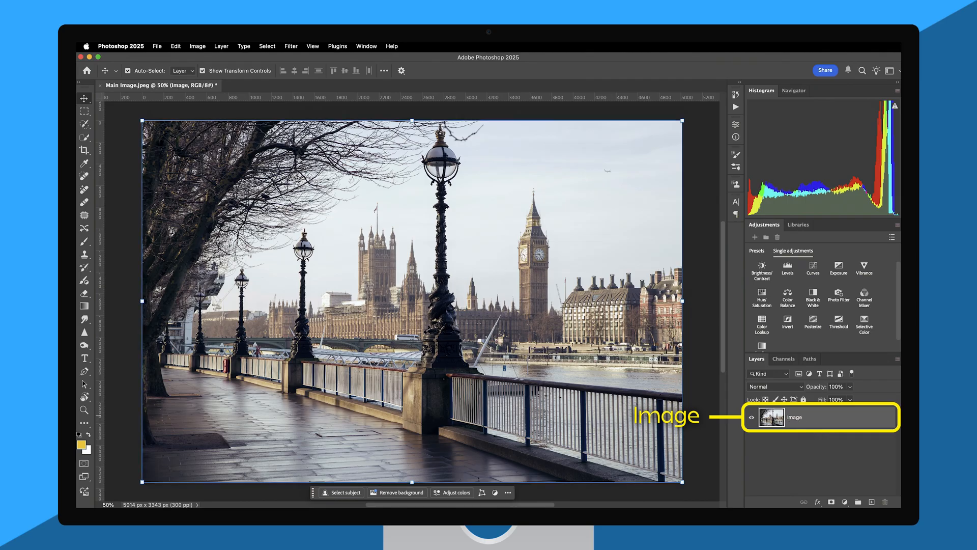
Create a new layer group and name it "Image"
click(859, 502)
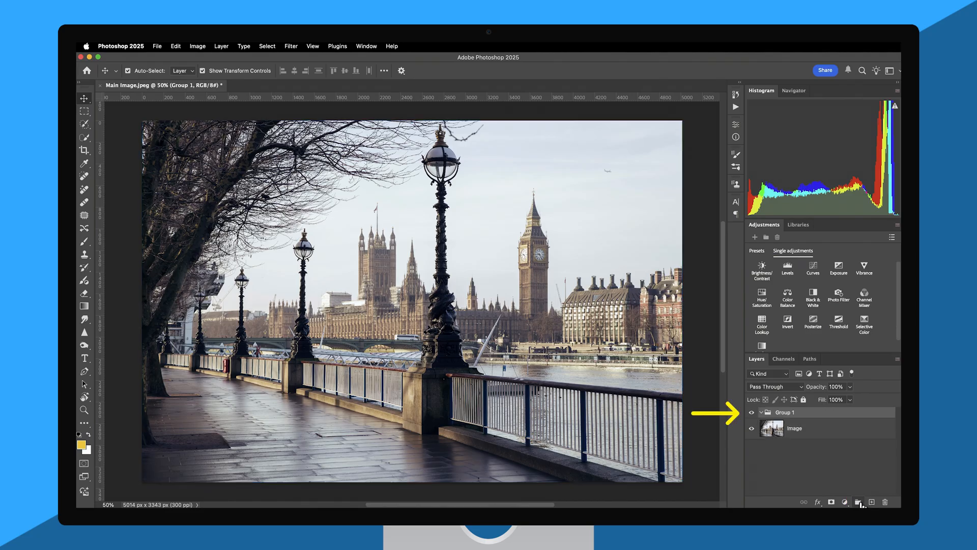
double_click(786, 412)
text(Image)
key(Return)
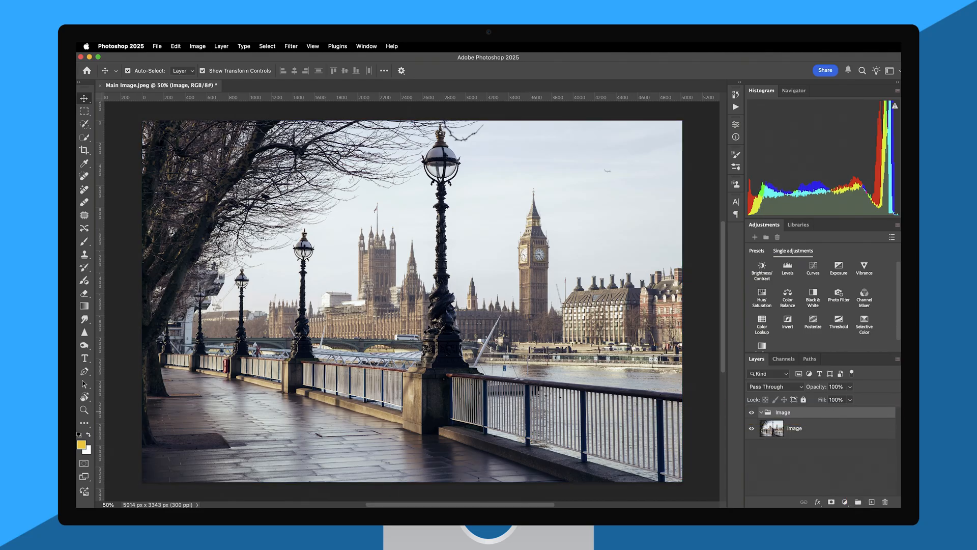
Move the Image layer into the Image group and keep that layer selected
click(789, 431)
drag(788, 433, 791, 413)
click(805, 433)
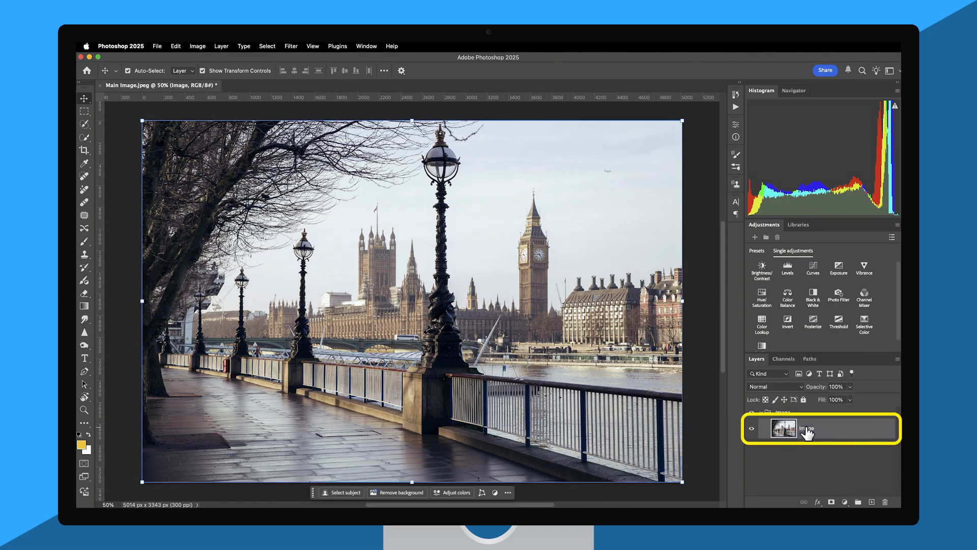
Start Sky Replacement for the Image layer and create a sky preset group named "Design Dummy"
click(176, 46)
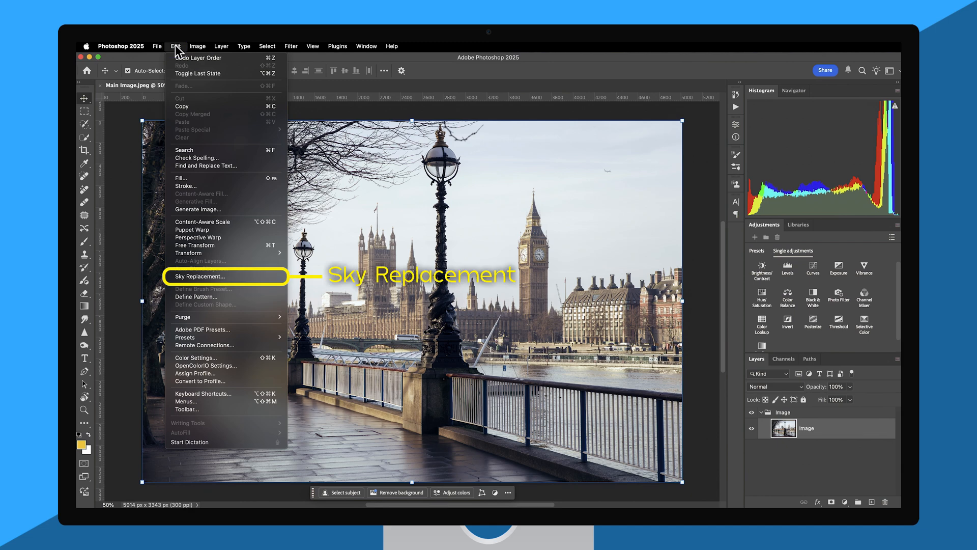
click(227, 277)
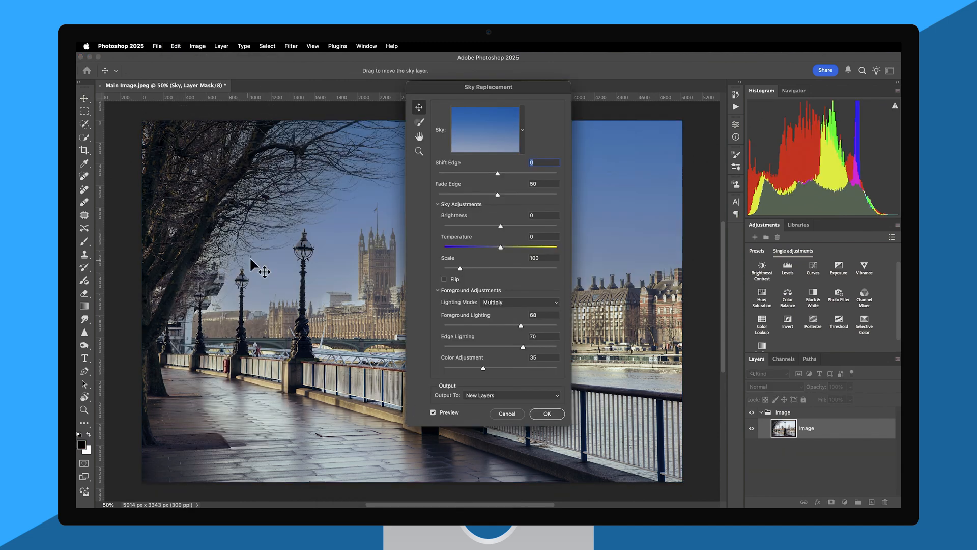
click(490, 136)
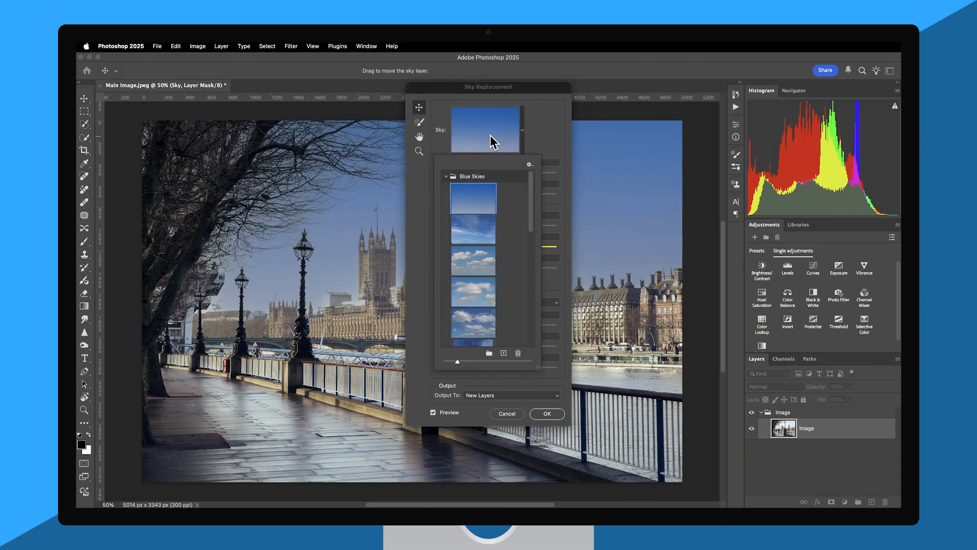
click(446, 176)
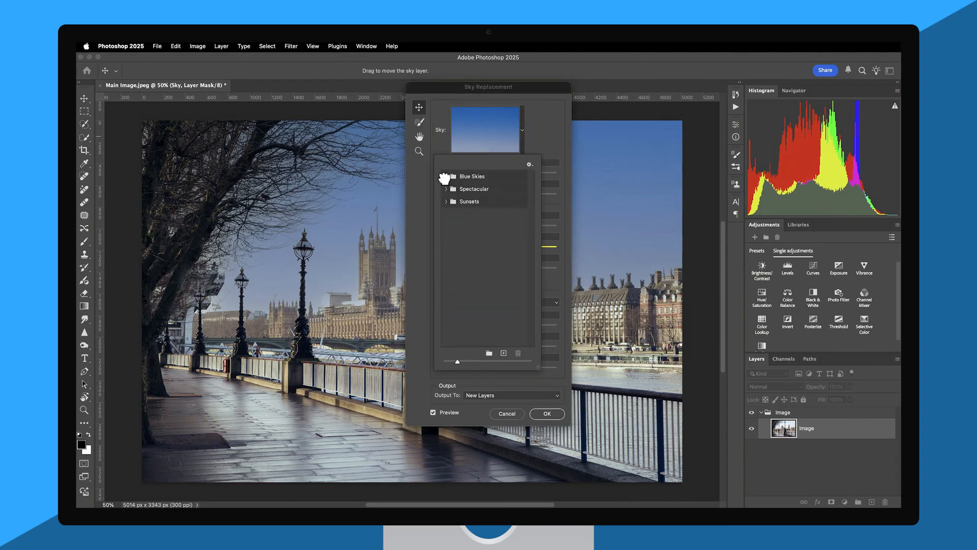
click(489, 353)
text(Design Dummy)
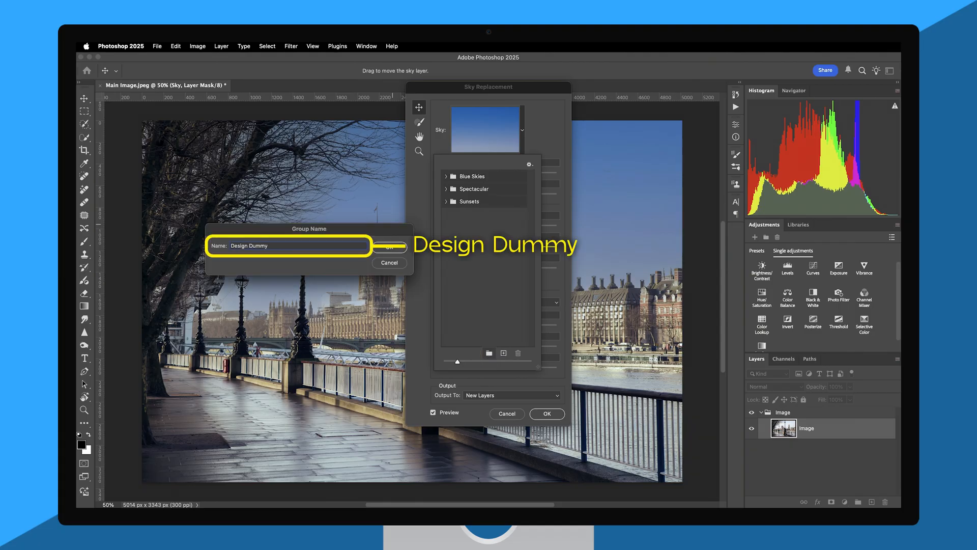
click(389, 246)
Import Sky Image.jpeg from DOWNLOAD ASSETS into the Design Dummy sky preset group
click(478, 215)
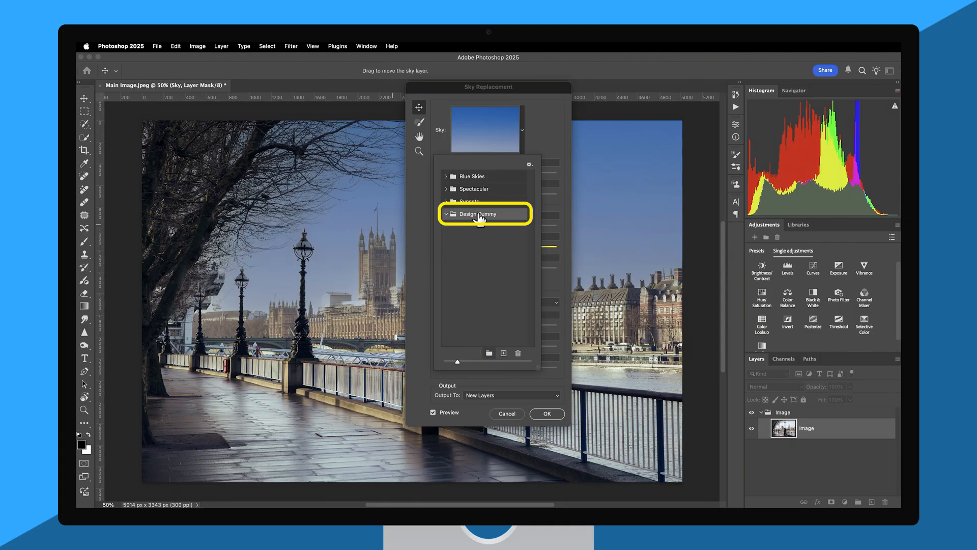
click(504, 353)
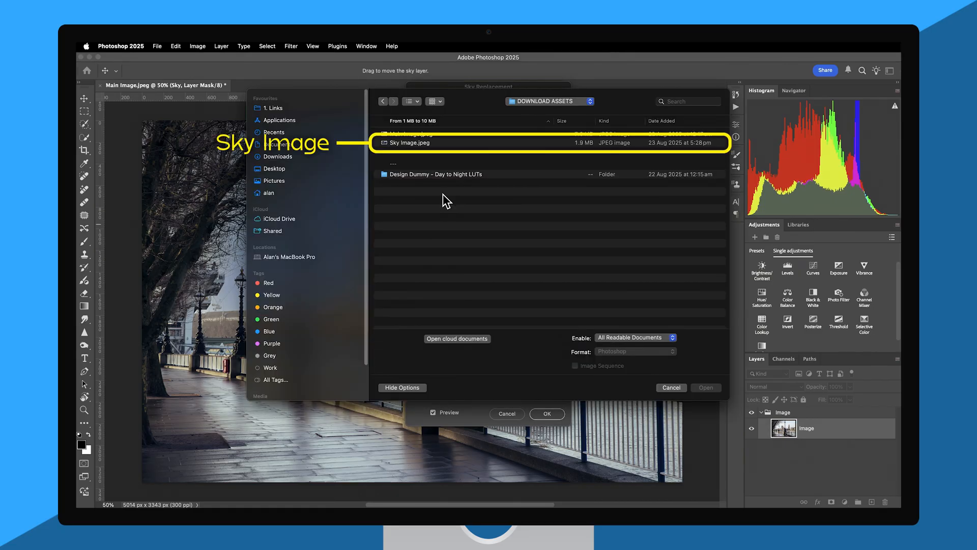
click(413, 144)
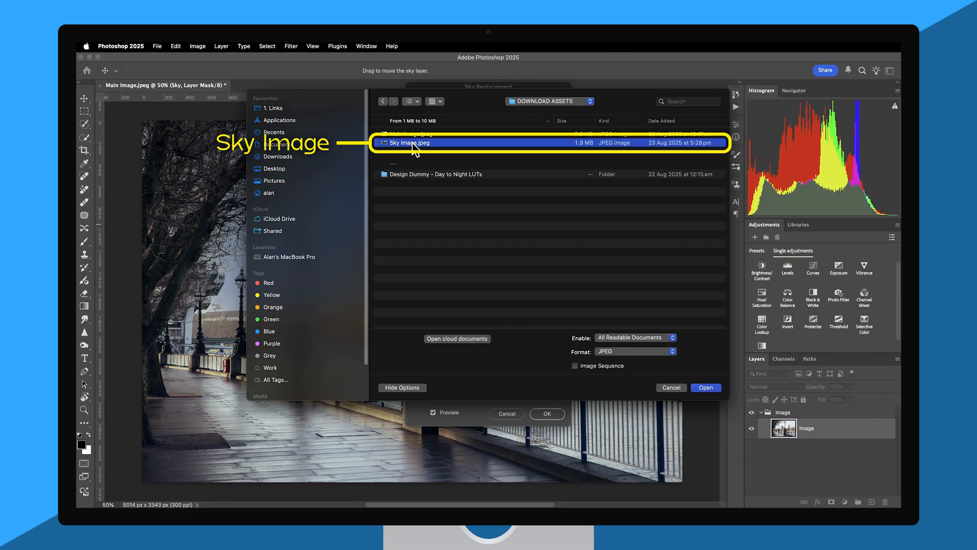
click(705, 390)
Apply the imported stormy sky with Foreground Lighting 70, Edge Lighting 70, Color Adjustment 100 and output to New Layers
click(477, 243)
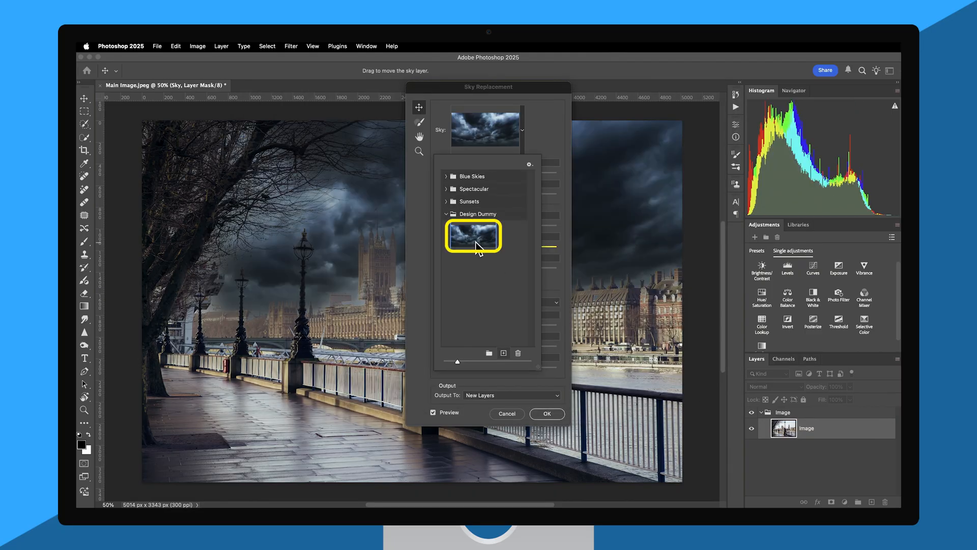
click(522, 130)
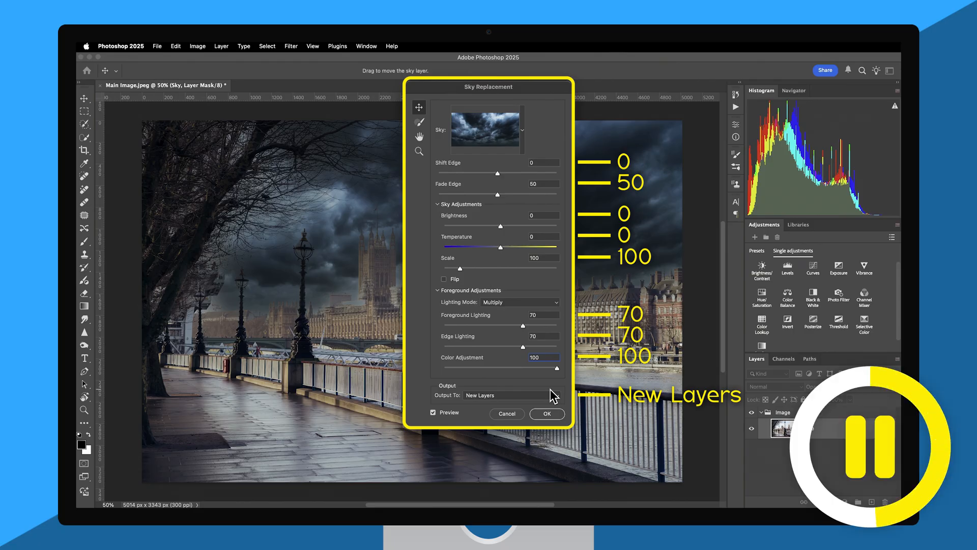
click(552, 415)
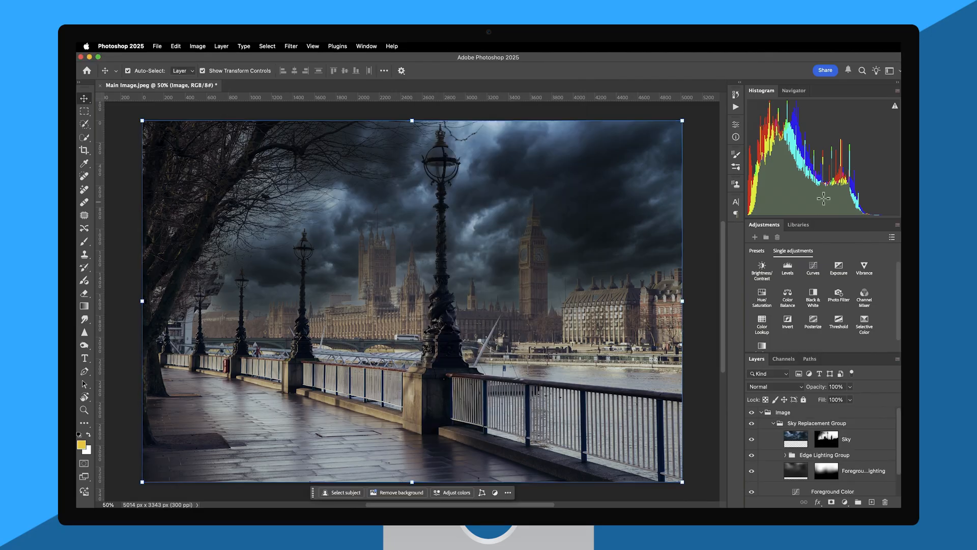
Enlarge the layer list area and move the Sky Replacement Group out of and above the Image group
drag(823, 219, 826, 137)
drag(816, 352, 827, 267)
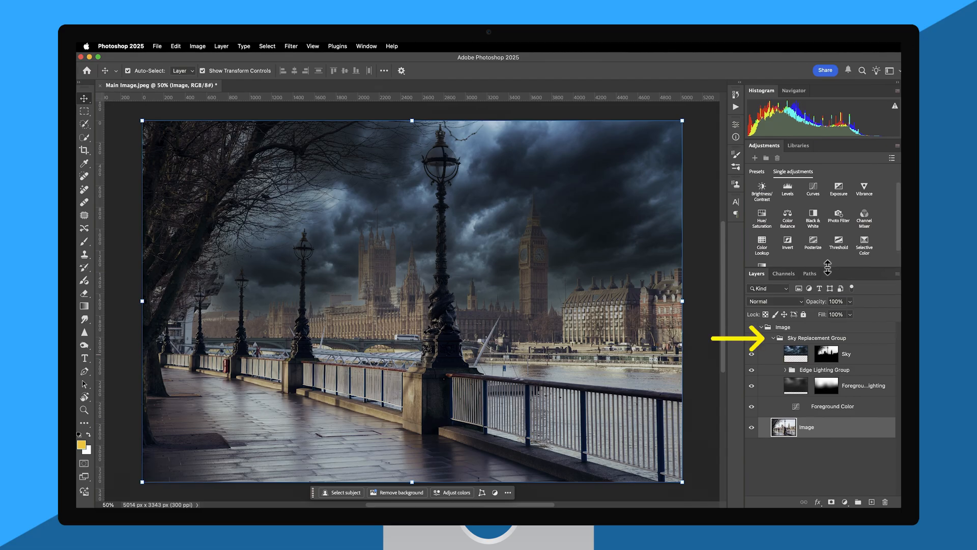
mouse_move(809, 338)
mouse_down()
mouse_move(803, 322)
mouse_move(812, 322)
mouse_up()
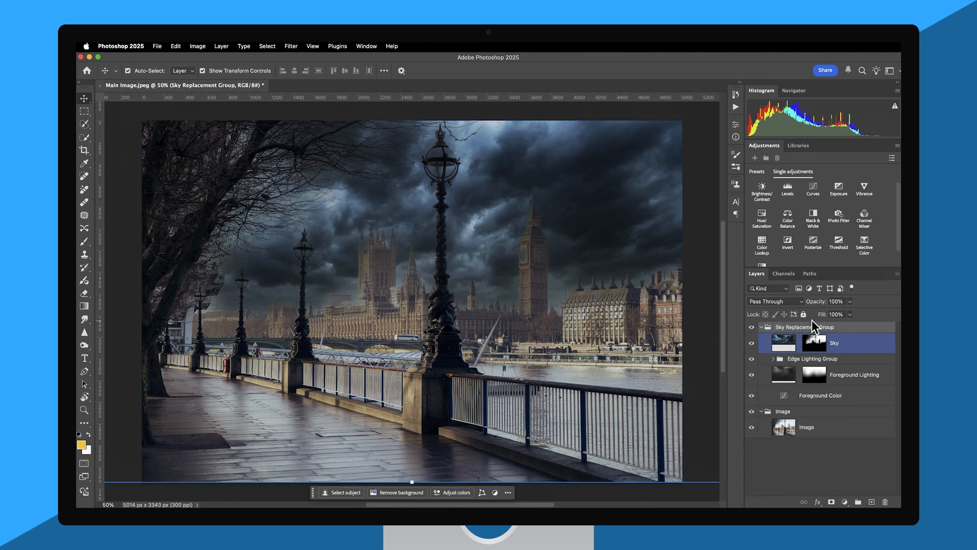
Add a Brightness/Contrast adjustment clipped to the Sky layer and set its brightness to 60
click(843, 346)
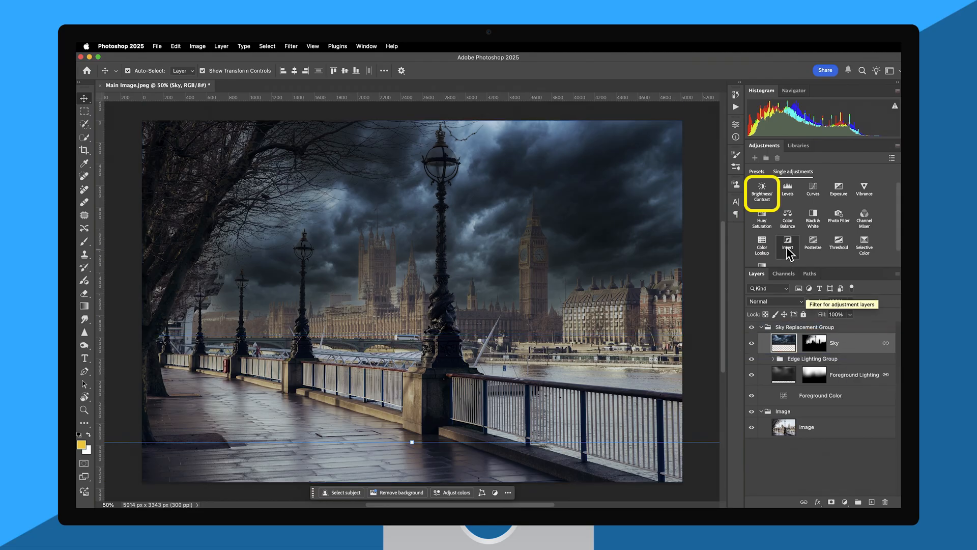
click(762, 196)
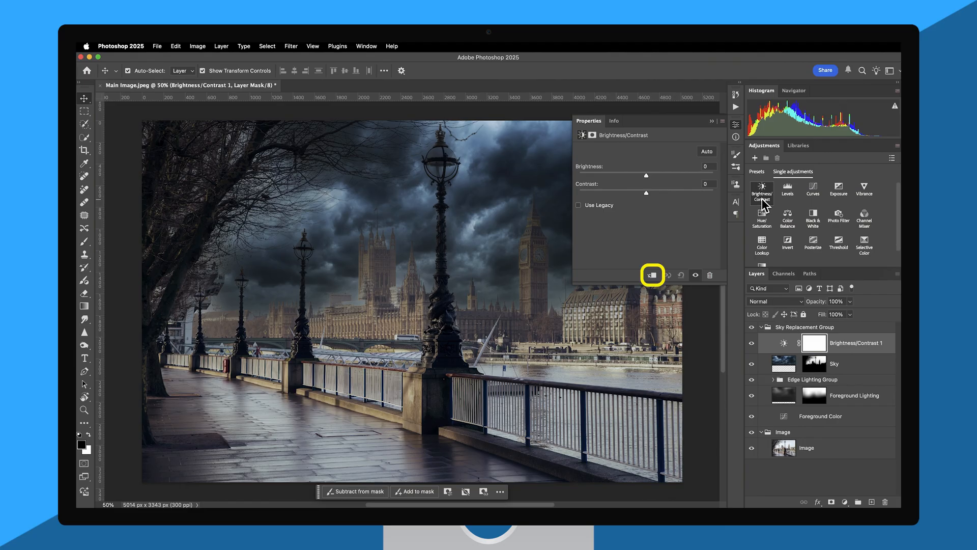
click(653, 276)
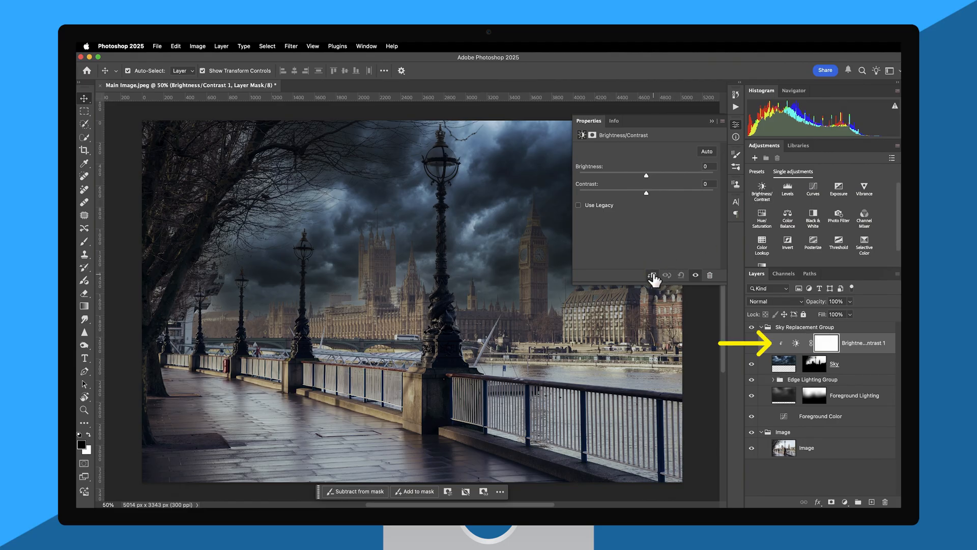
click(712, 165)
text(60)
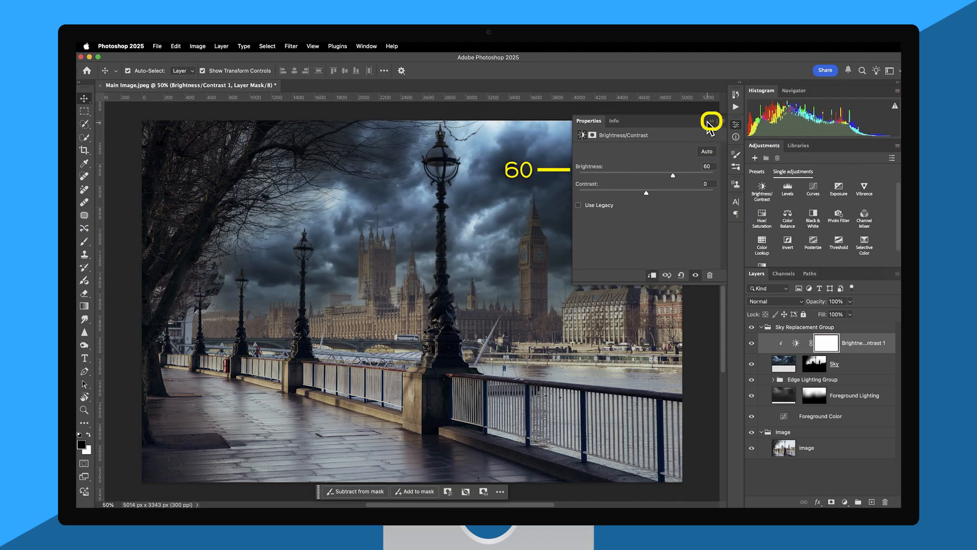
click(712, 120)
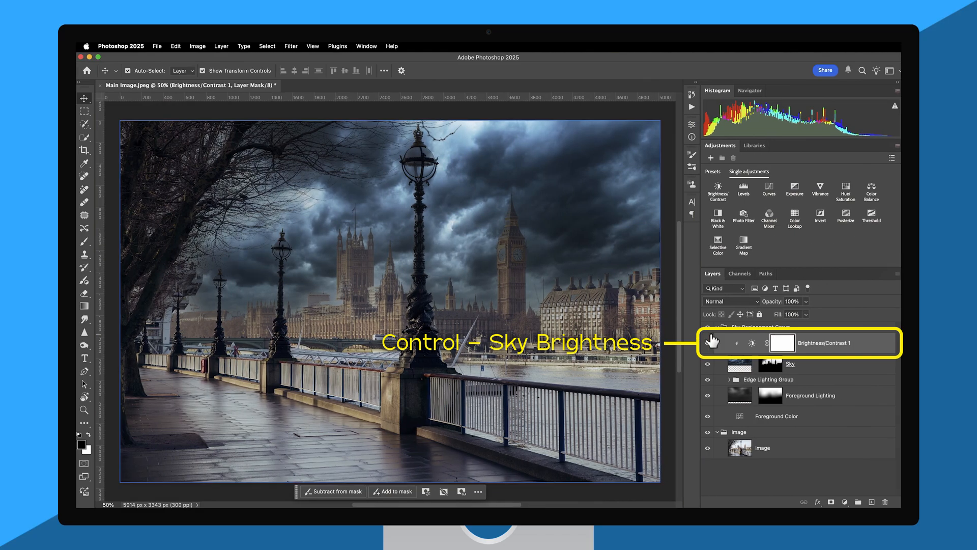
Rename the clipped Brightness/Contrast layer "Control - Sky Brightness" and give it a red colour label
double_click(817, 342)
text(Control - Sky Brightness)
key(Return)
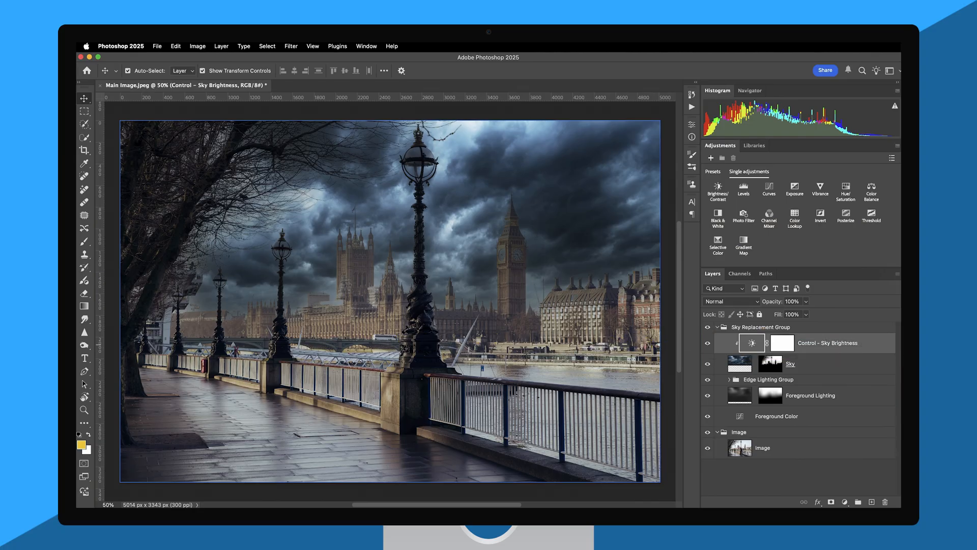
right_click(827, 344)
mouse_move(763, 500)
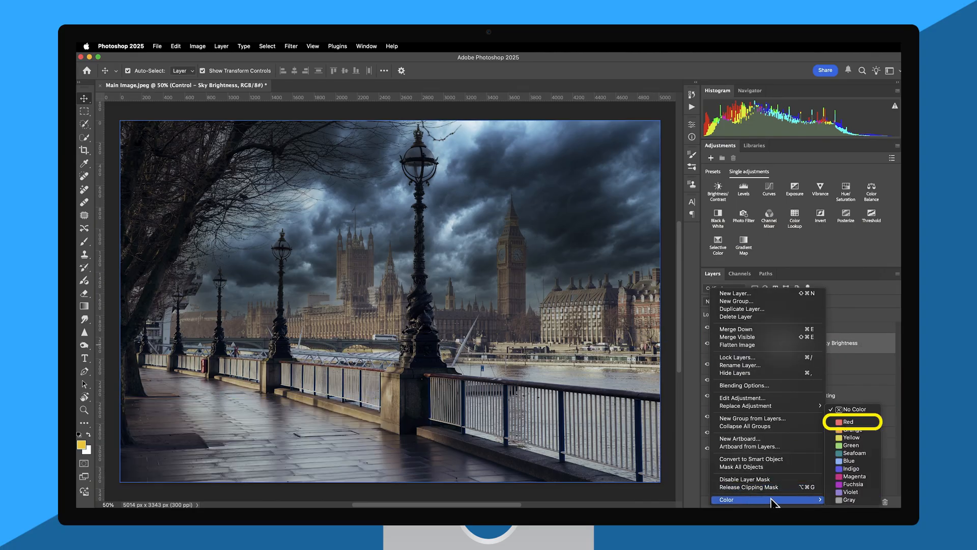
click(855, 422)
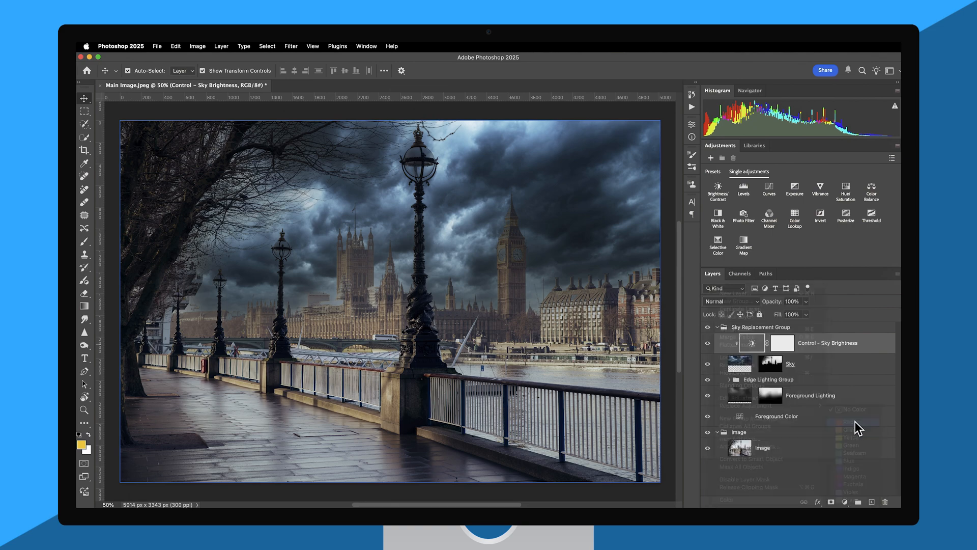
Collapse the Sky Replacement Group and add a Brightness/Contrast adjustment above it with brightness -50 and contrast -50
click(719, 328)
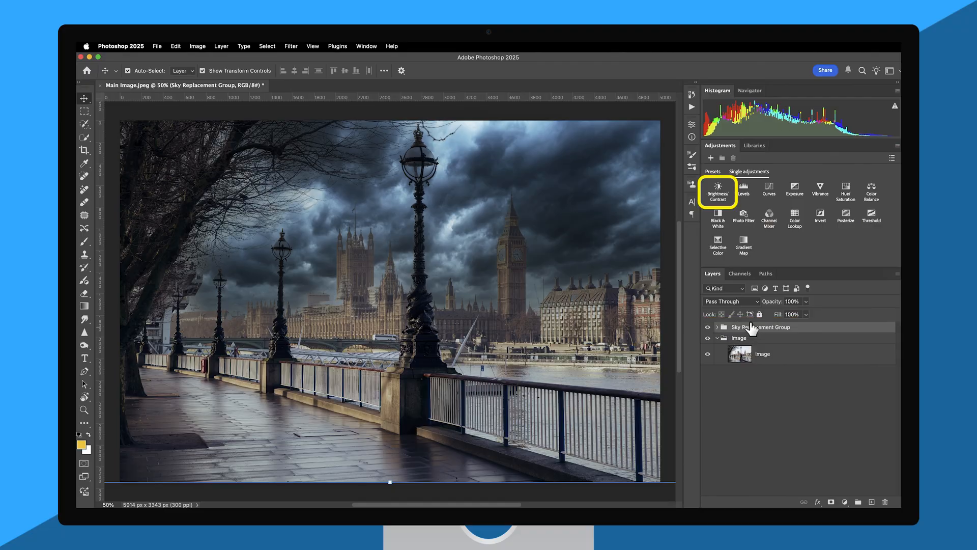
click(724, 198)
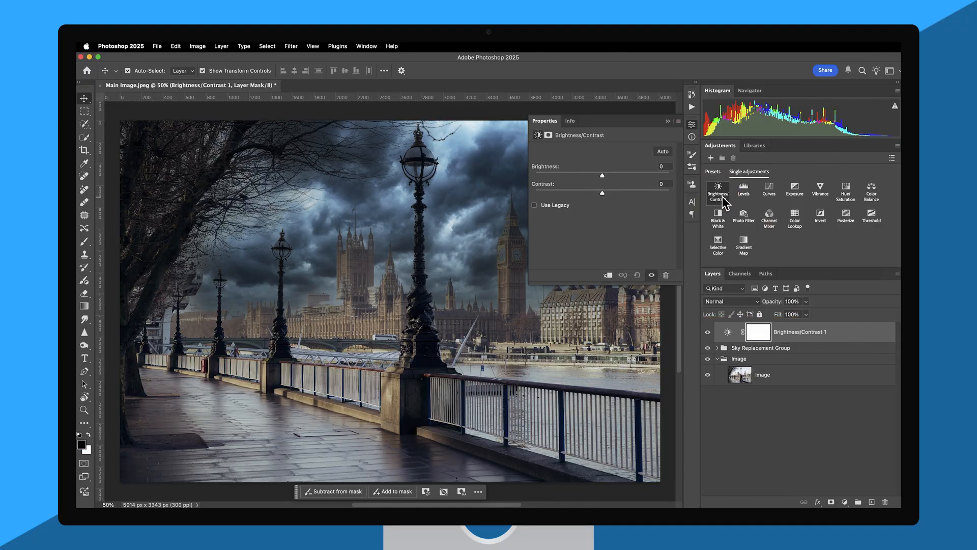
click(662, 166)
text(-50)
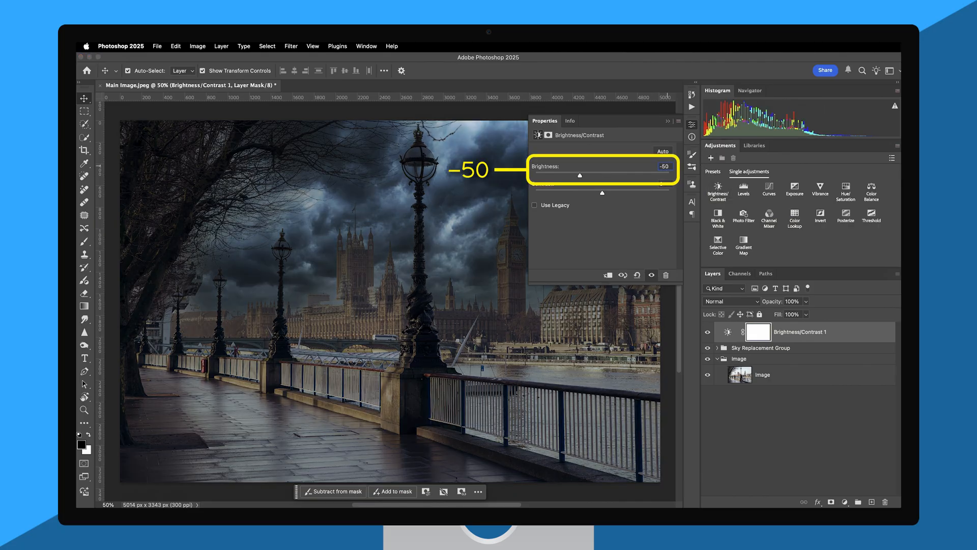
key(Tab)
text(-50)
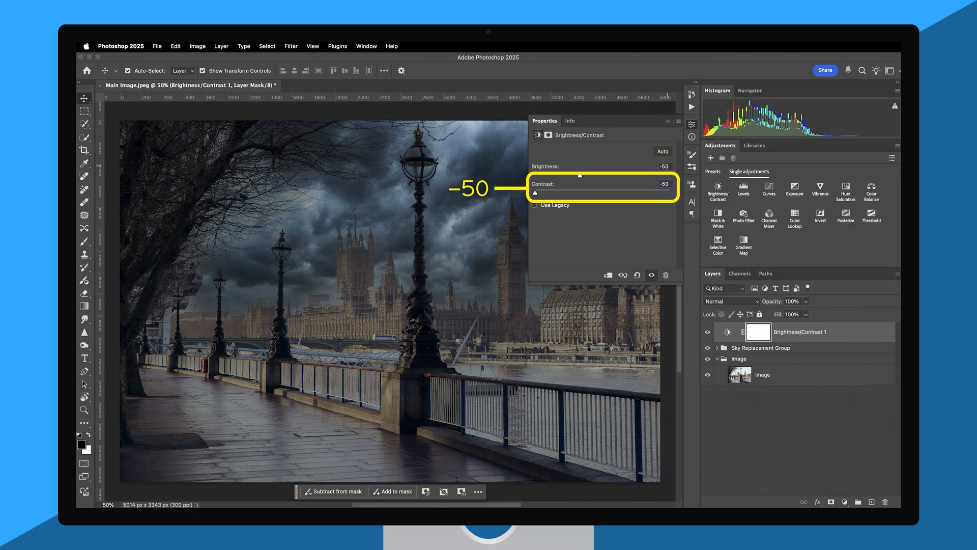
click(670, 122)
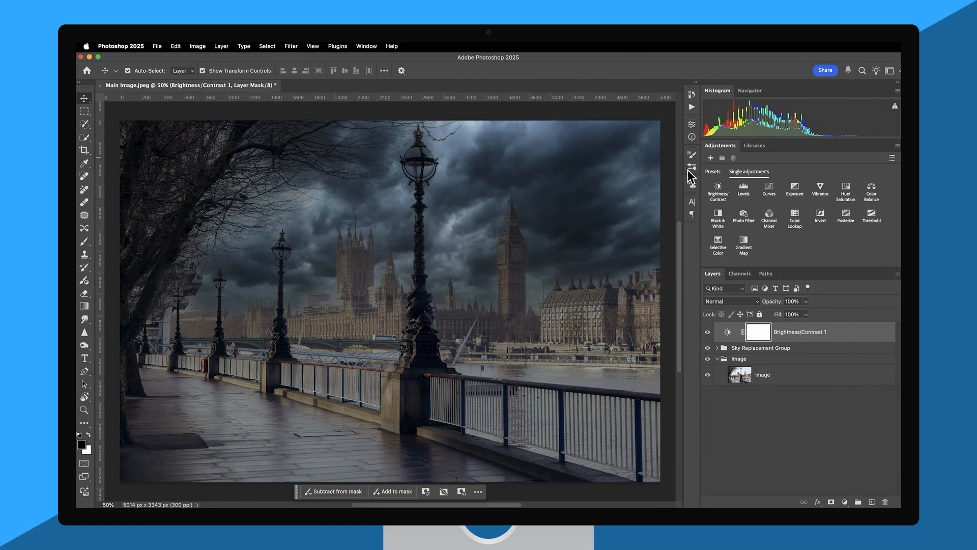
Rename the topmost Brightness/Contrast layer "Control - Overall Brightness" and give it a red colour label
double_click(787, 334)
text(Control - Overall Brightness)
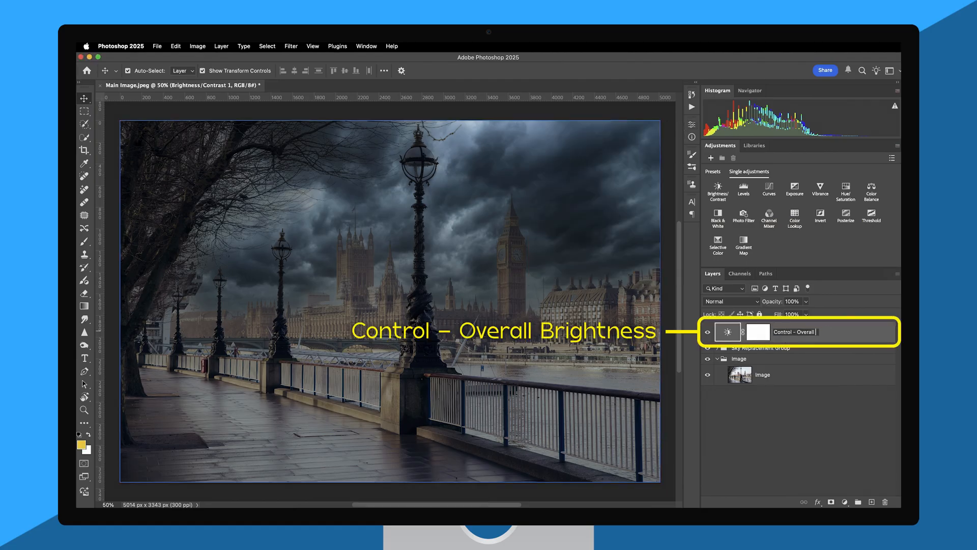
key(Return)
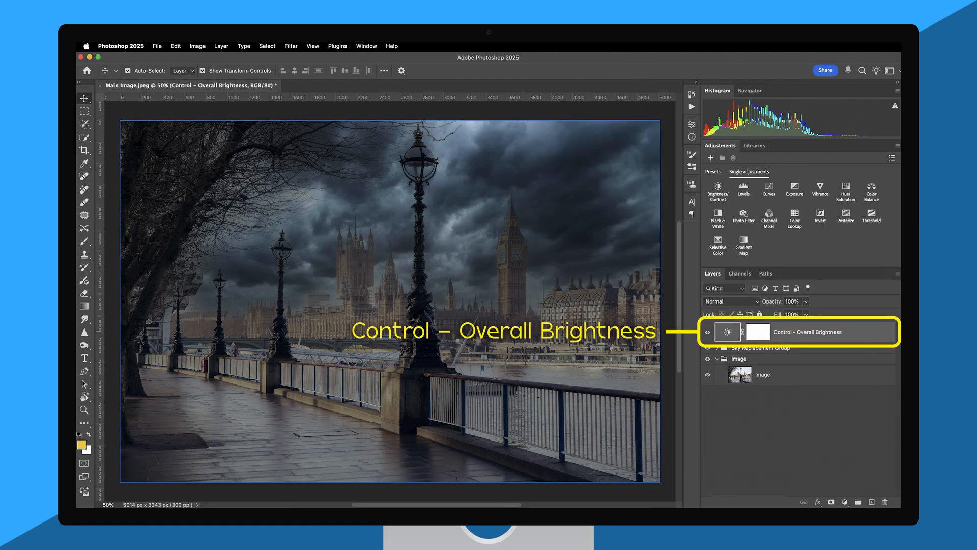
right_click(826, 332)
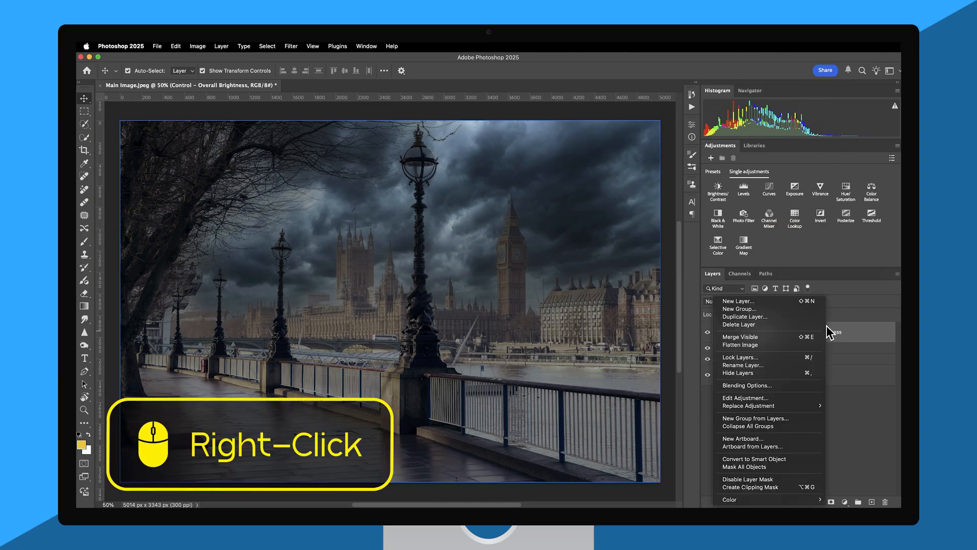
mouse_move(774, 499)
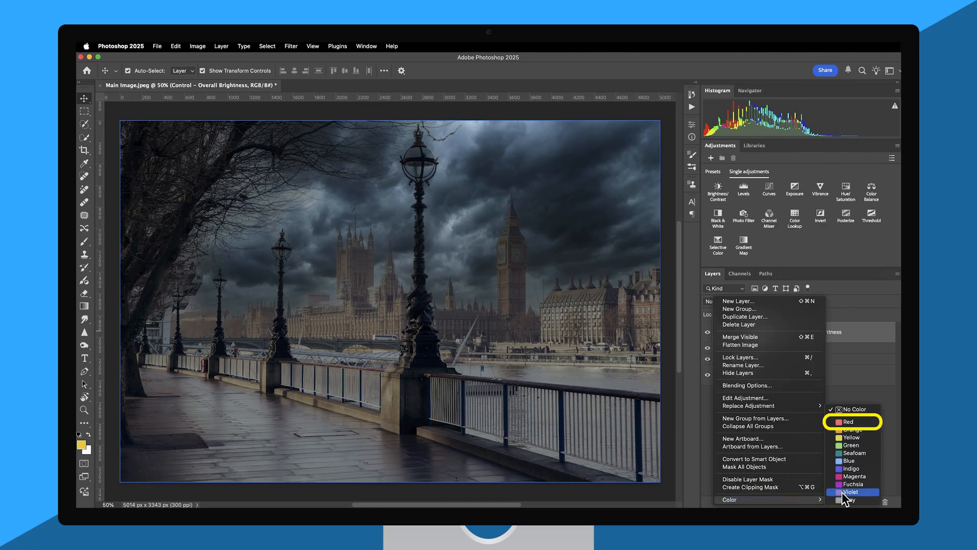
click(851, 422)
Expand the Sky Replacement Group, load the Sky layer's mask as a selection and invert it to select the foreground
click(718, 348)
drag(725, 365, 774, 391)
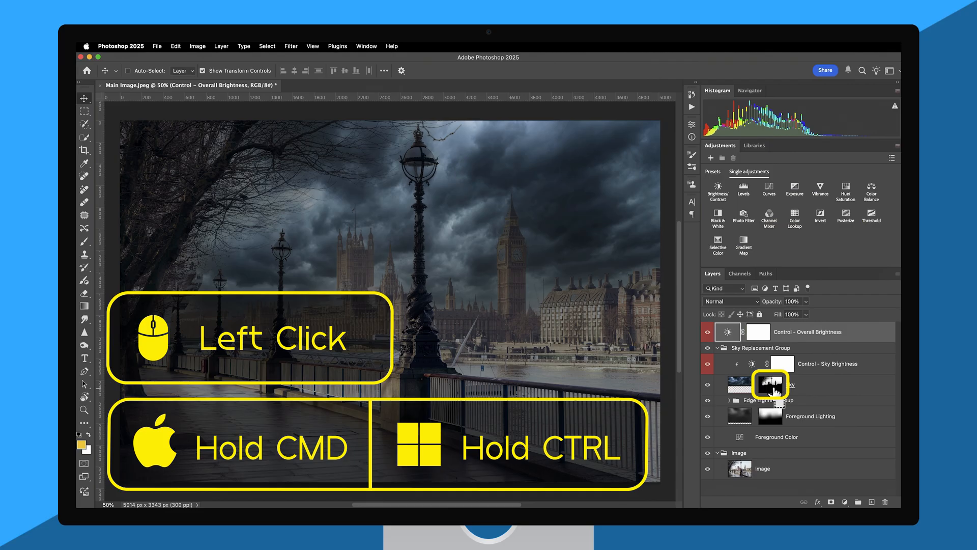
super+click(773, 390)
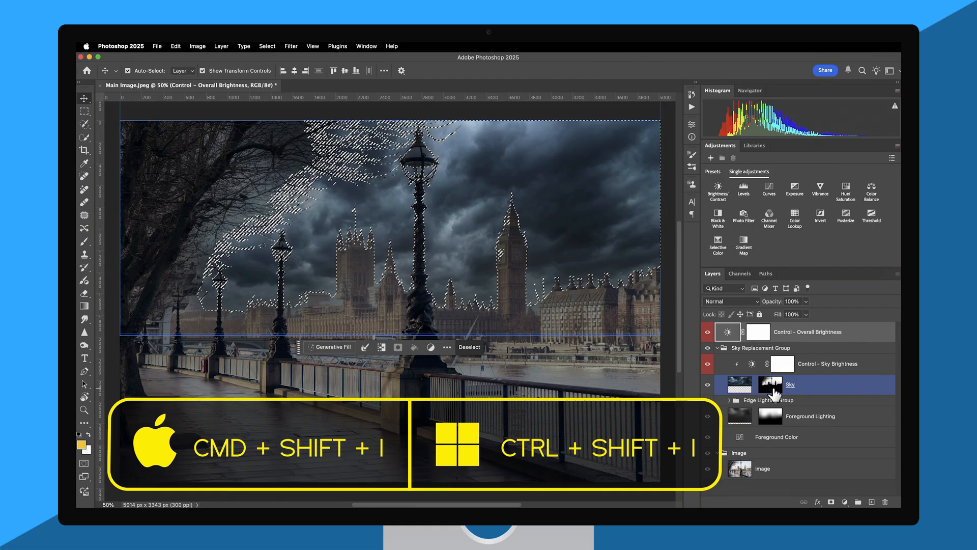
key(super+shift+i)
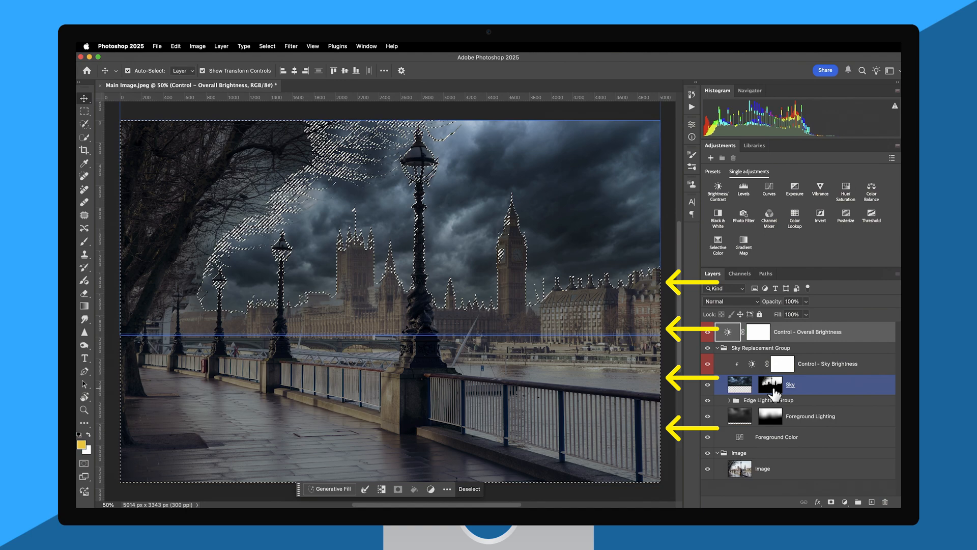
Create a new empty layer above Control - Overall Brightness, keeping the foreground selection active
click(801, 332)
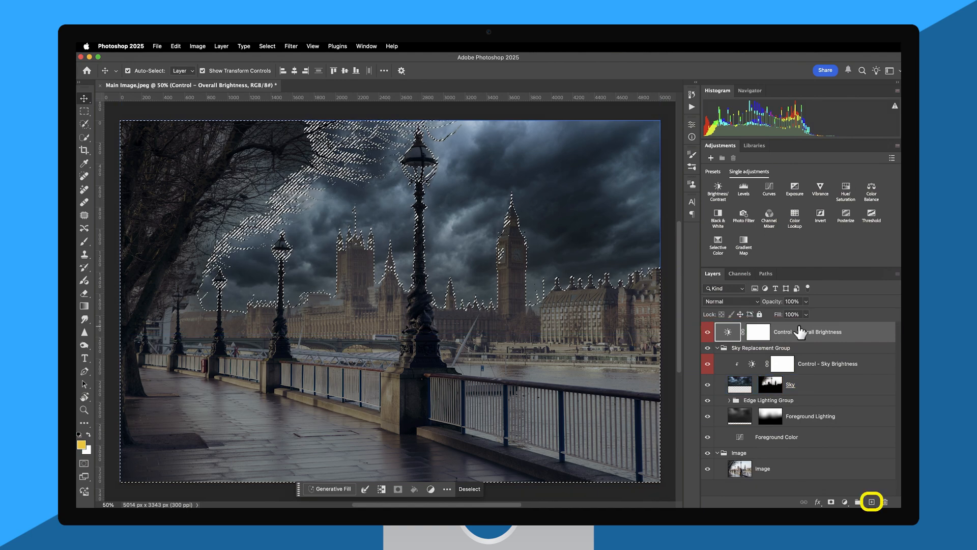
click(872, 502)
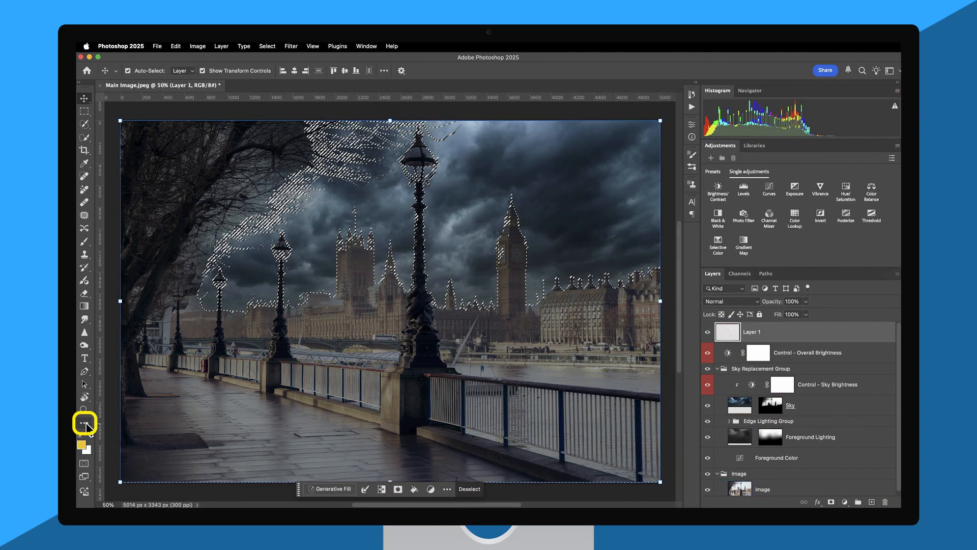
Fill the selected foreground on the new layer with a dark blue sampled from the clouds near Big Ben, using the Paint Bucket tool
click(84, 422)
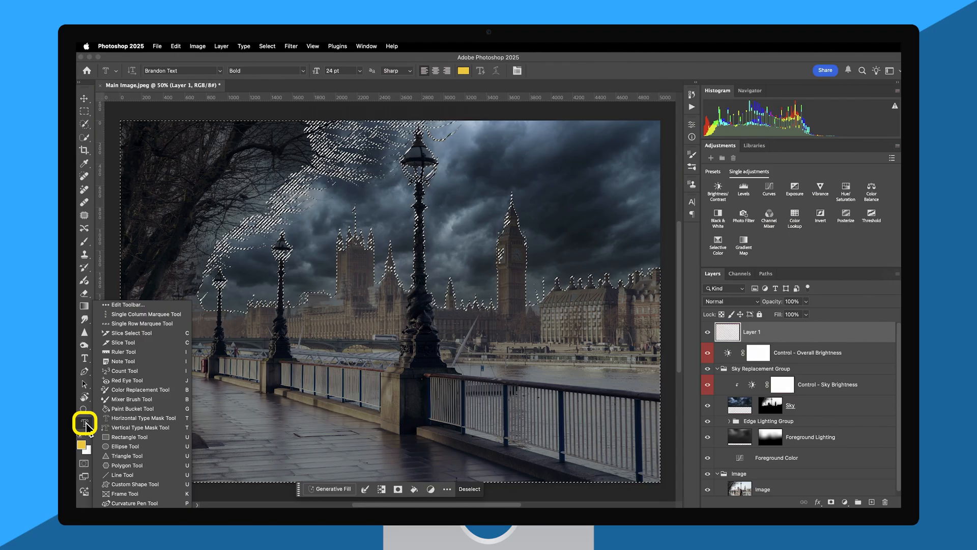
click(124, 409)
key(d)
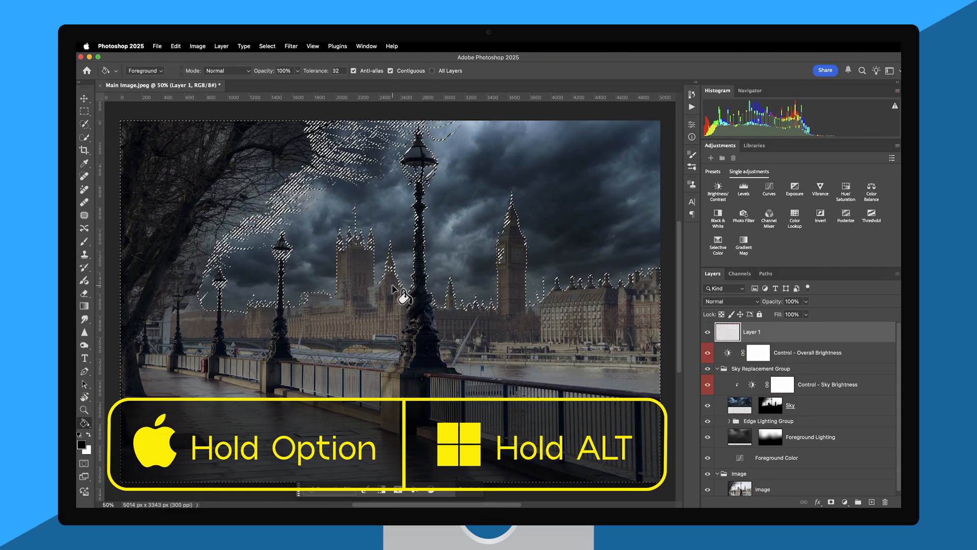
key(alt)
drag(560, 228, 579, 238)
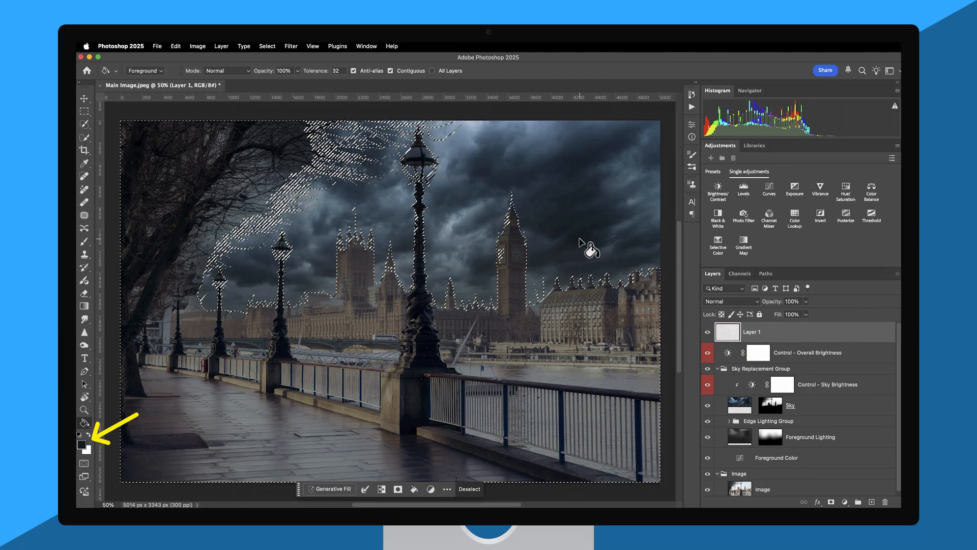
click(524, 359)
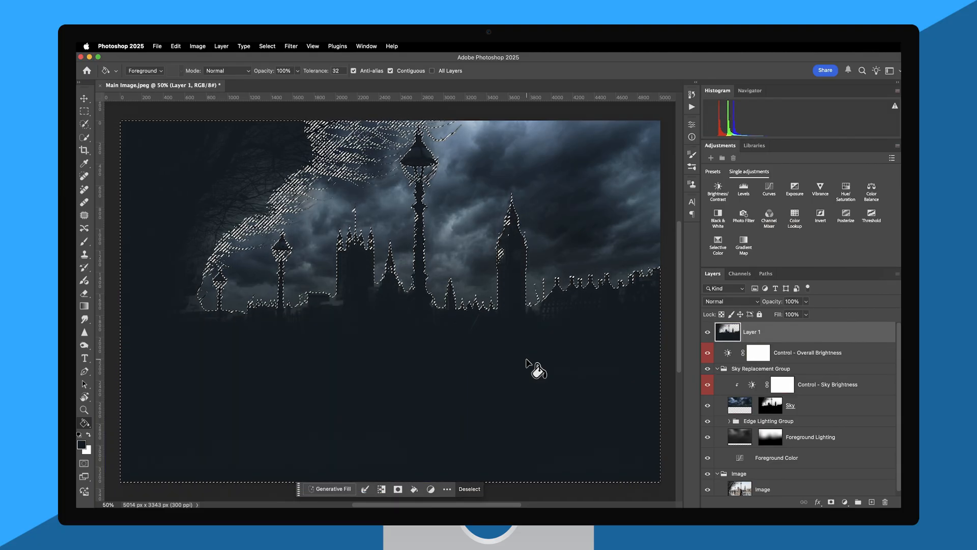
Deselect the foreground and rename the filled layer "Control - Foreground Light"
click(267, 45)
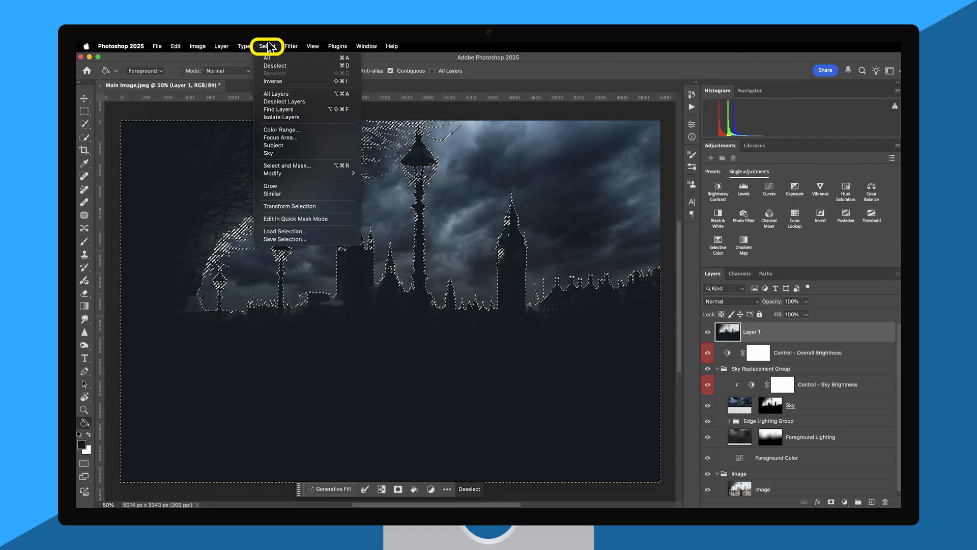
click(283, 67)
click(85, 99)
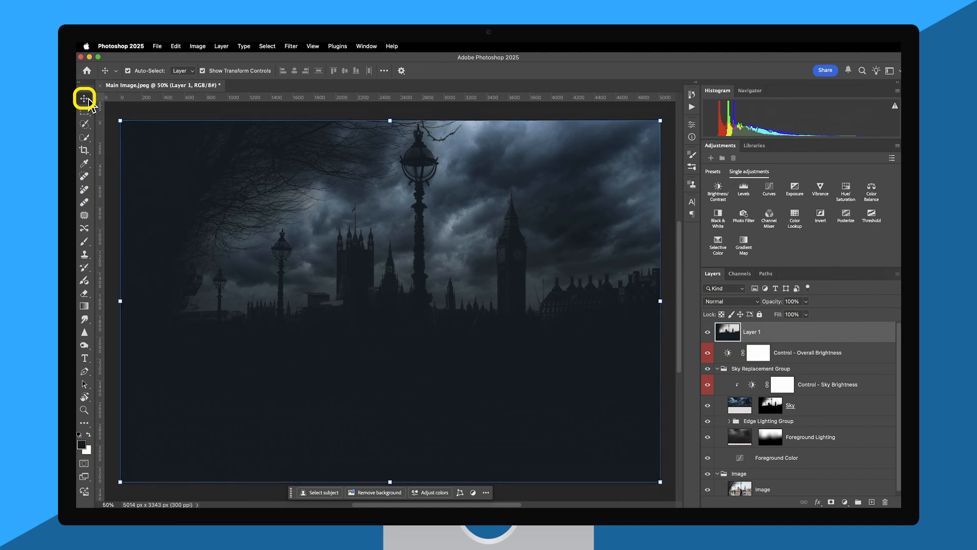
double_click(751, 331)
text(Control - Foreground Light)
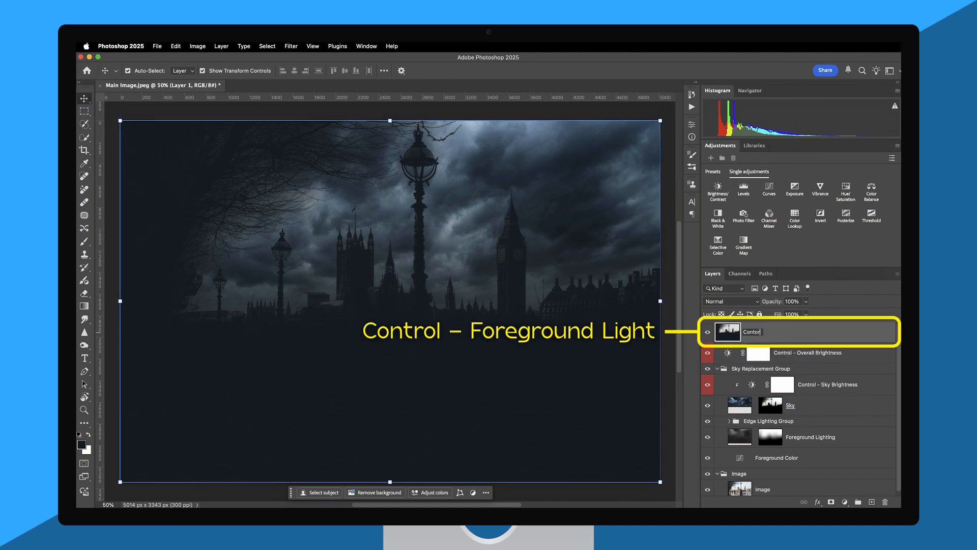
key(Return)
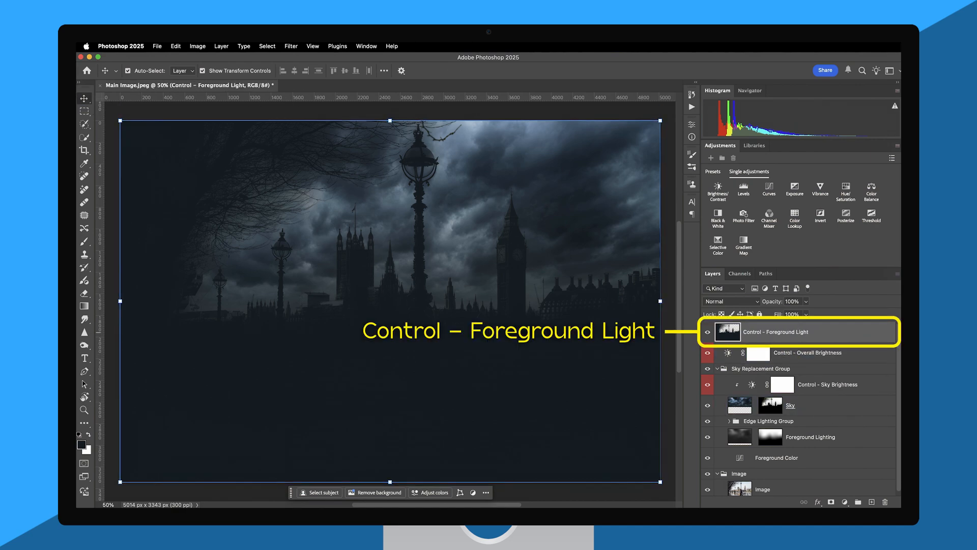
Lower the Control - Foreground Light layer's opacity to 90% and give it a red colour label
click(806, 302)
drag(807, 313, 802, 314)
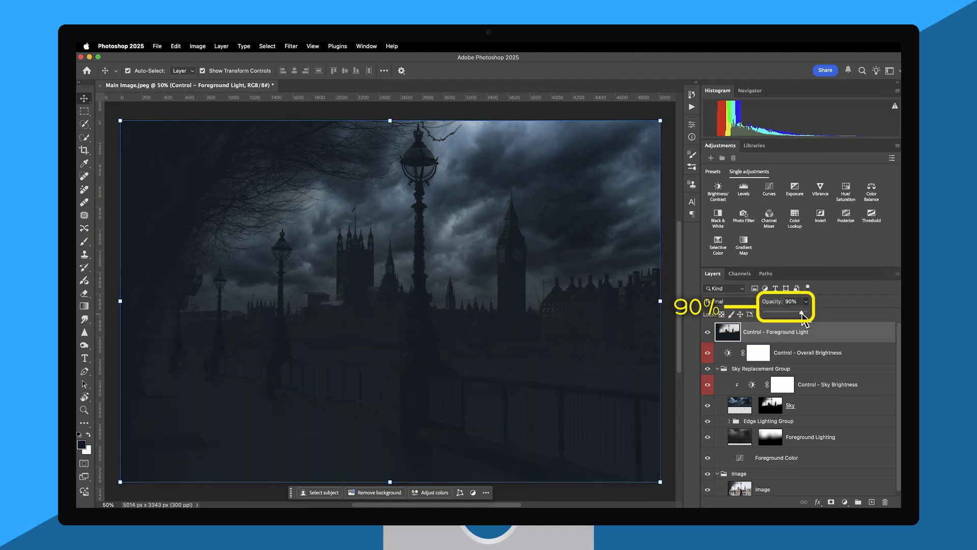
right_click(804, 337)
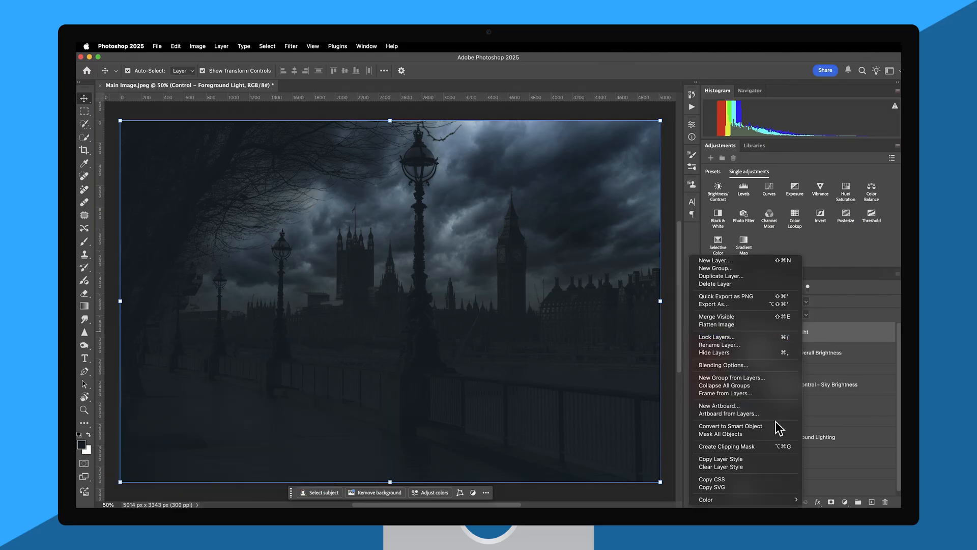
mouse_move(788, 499)
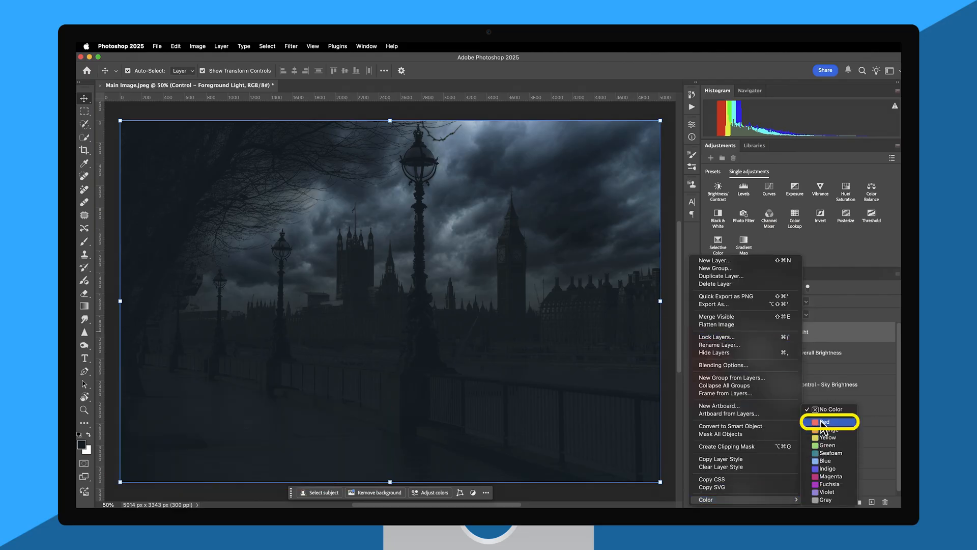
click(823, 422)
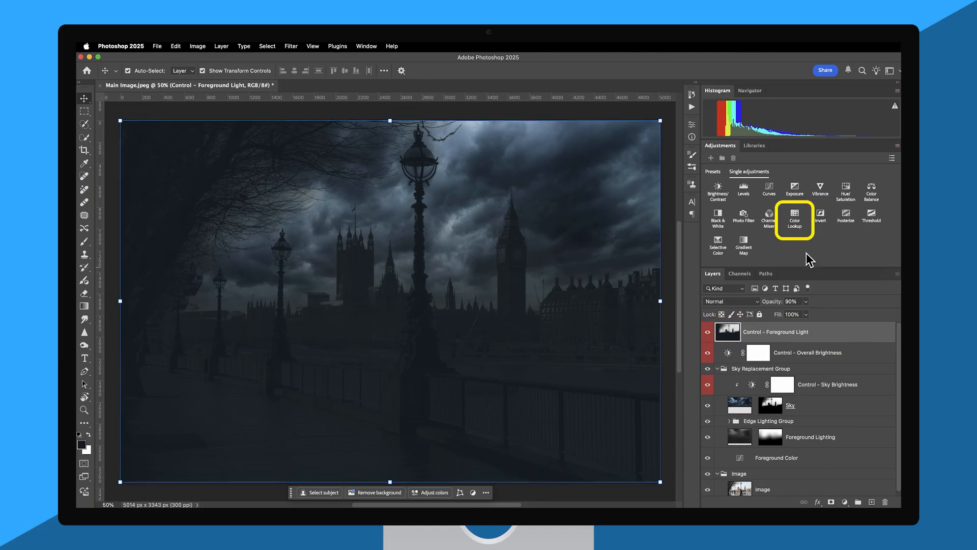
Add a Color Lookup adjustment above Control - Foreground Light using the 3D LUT "PGS _ Day to Night _ 04.cube"
click(796, 224)
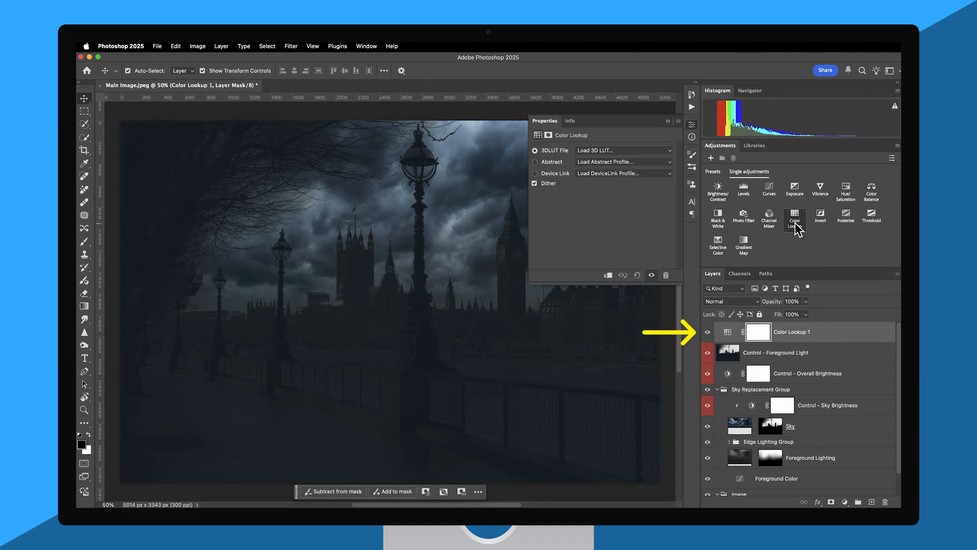
click(630, 150)
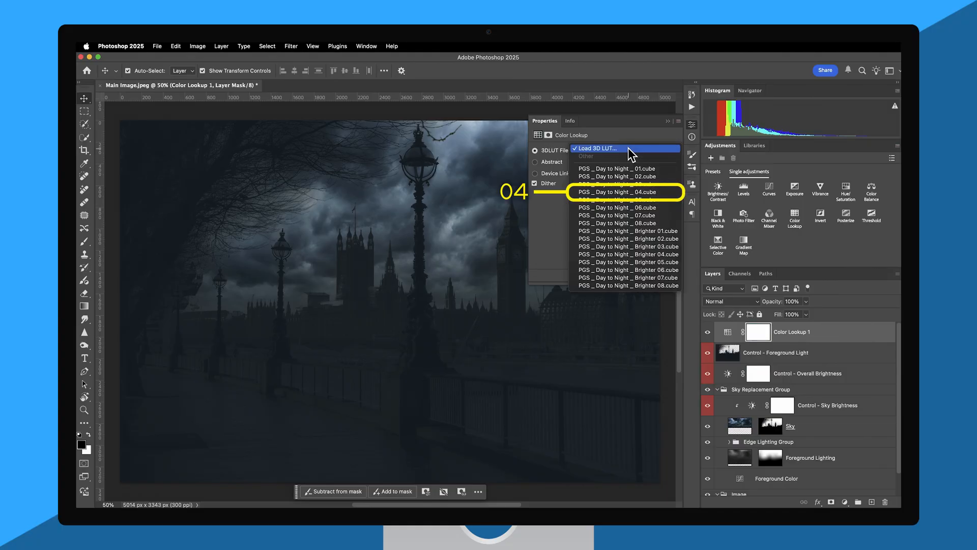
click(646, 193)
click(668, 120)
Rename the Color Lookup layer "Control - LUT Color" and give it a red colour label
double_click(791, 331)
text(Control - LUT Color)
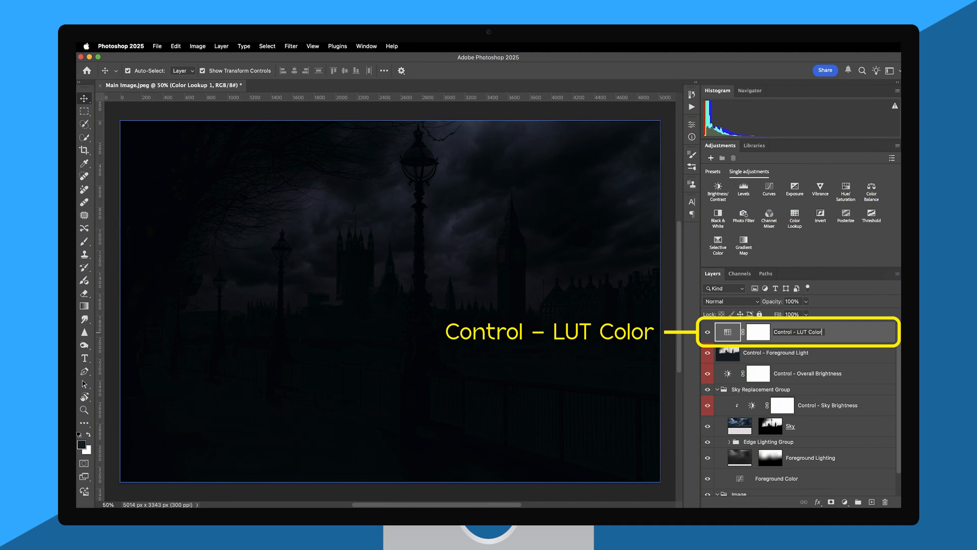
key(Return)
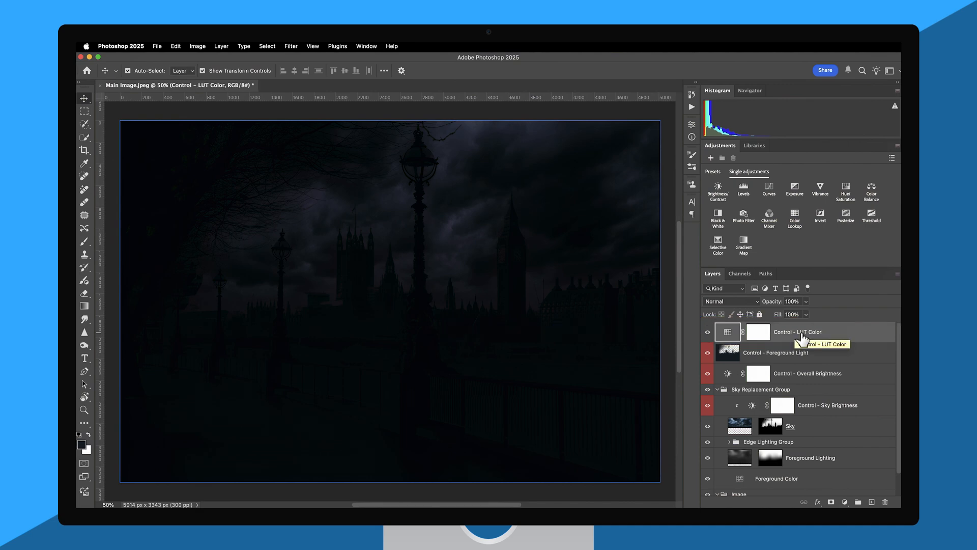
right_click(802, 338)
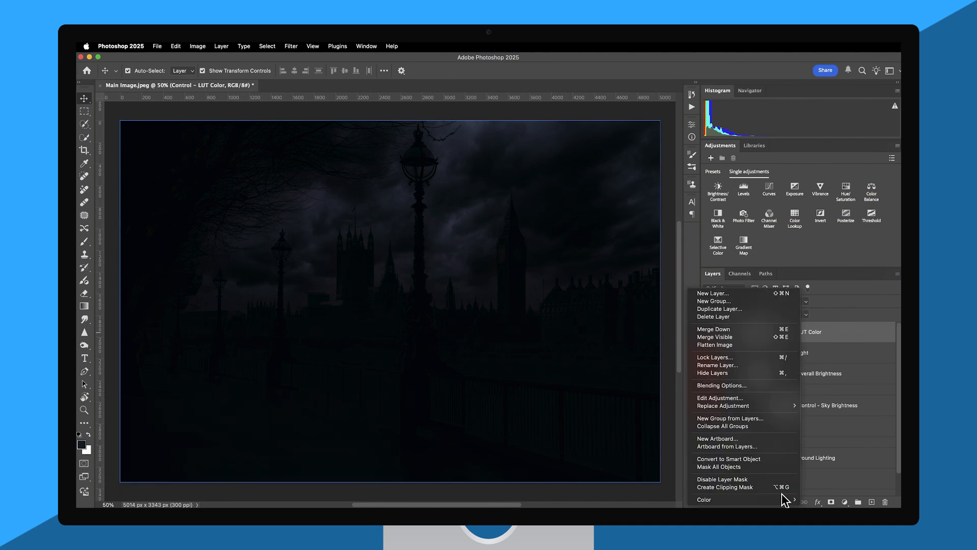
mouse_move(787, 499)
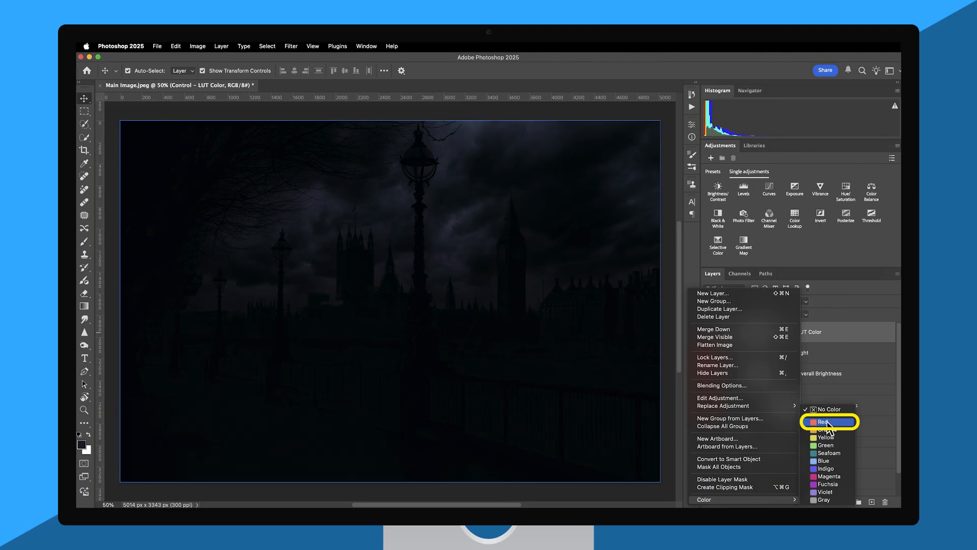
click(827, 423)
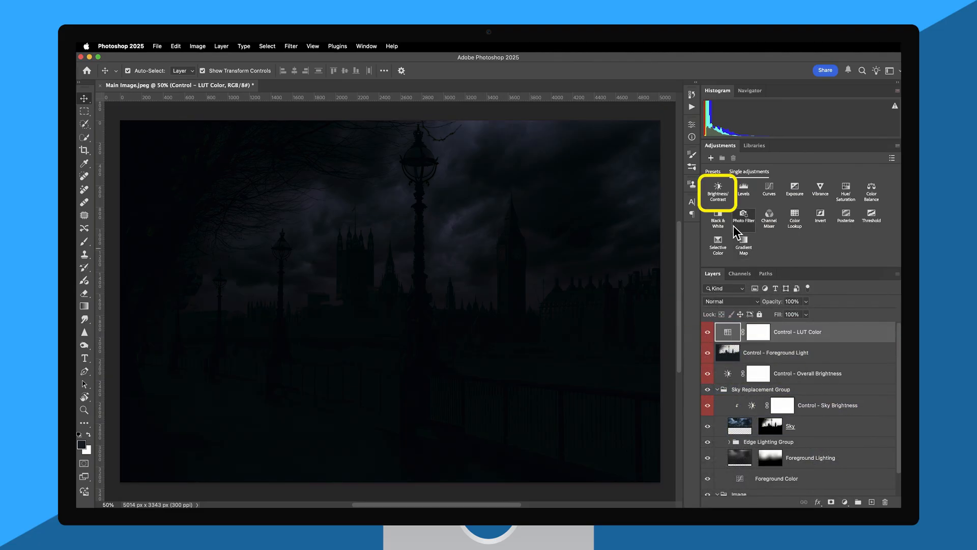
Add a Brightness/Contrast adjustment above Control - LUT Color with brightness set to 150
click(722, 196)
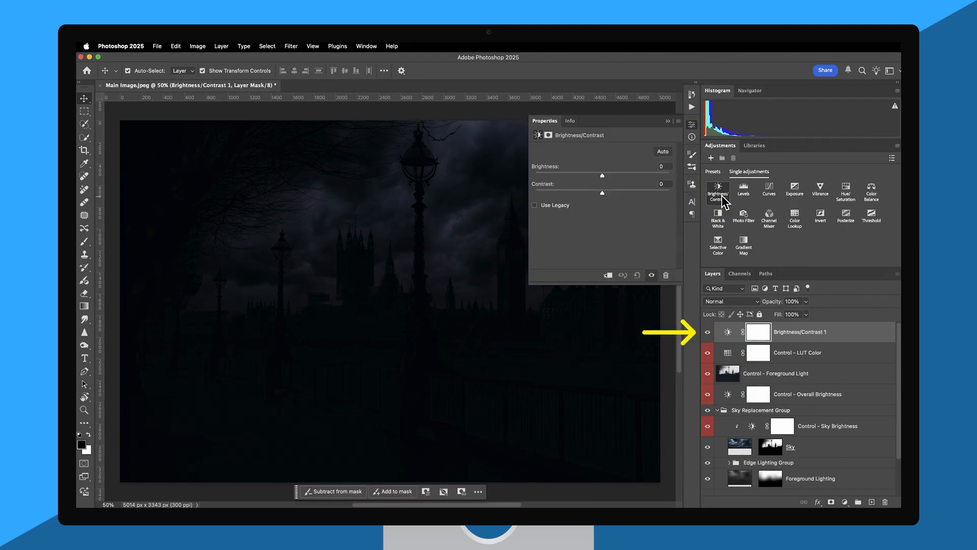
click(662, 167)
text(150)
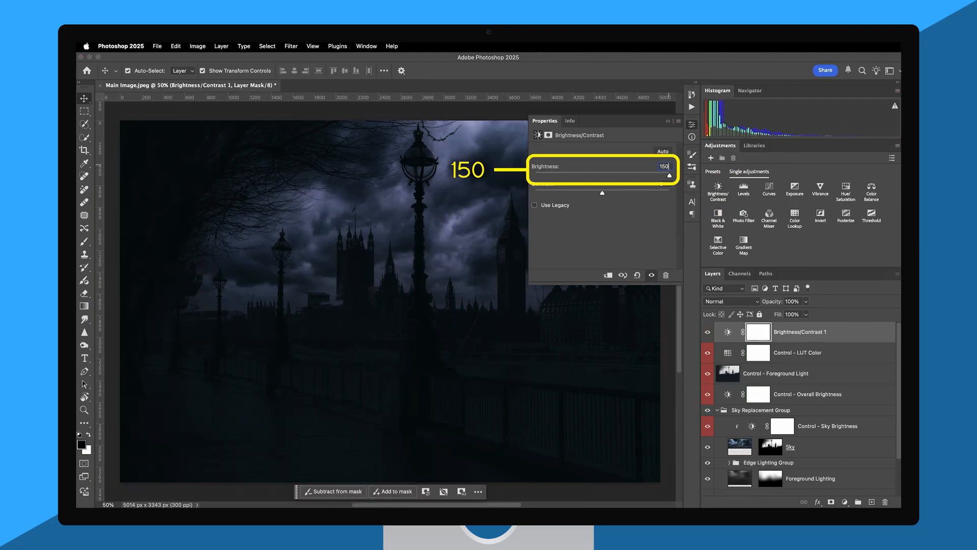
click(668, 121)
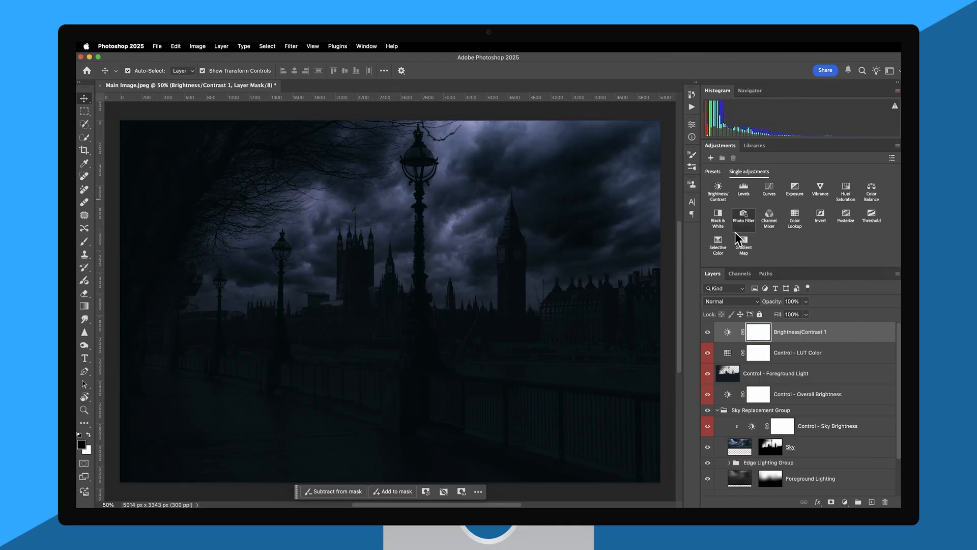
Rename the new Brightness/Contrast layer "Control - Overall Light" and give it a red colour label
double_click(793, 332)
text(Control - Overall Light)
key(Return)
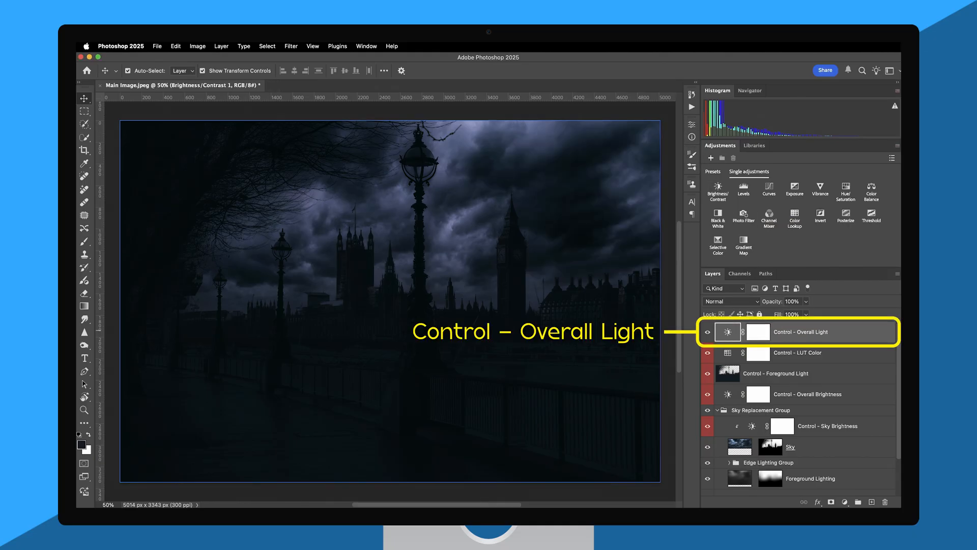
right_click(819, 332)
mouse_move(797, 502)
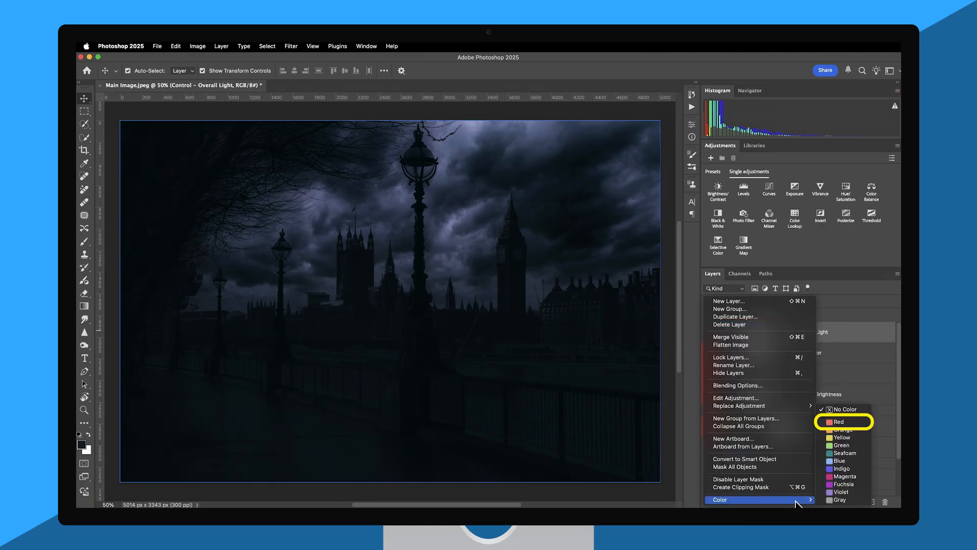
click(840, 422)
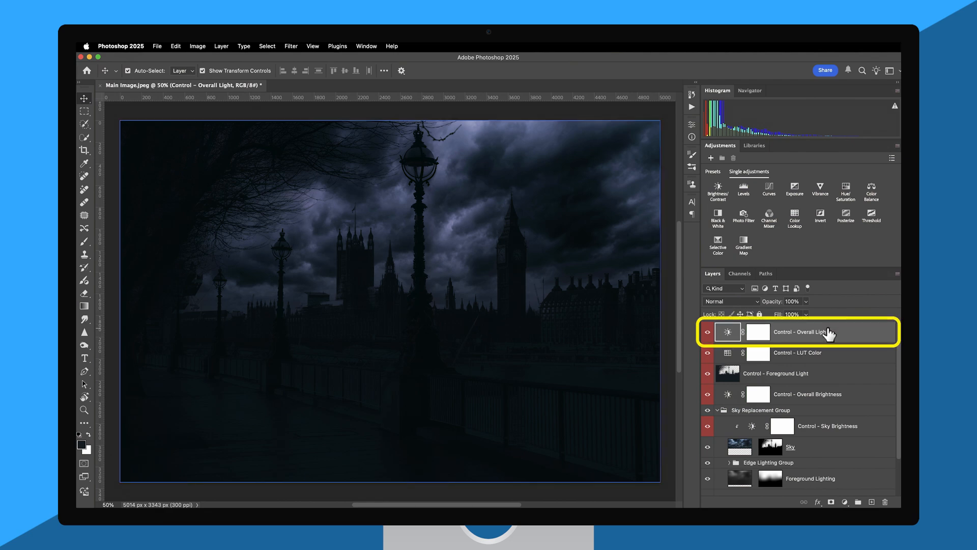
Add a Hue/Saturation adjustment above Control - Overall Light with saturation set to -25
click(846, 193)
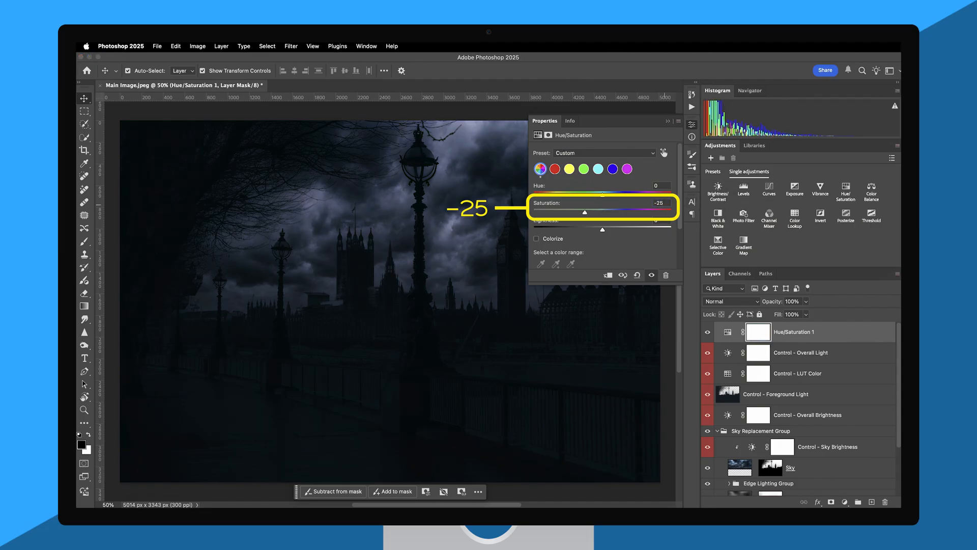
click(667, 120)
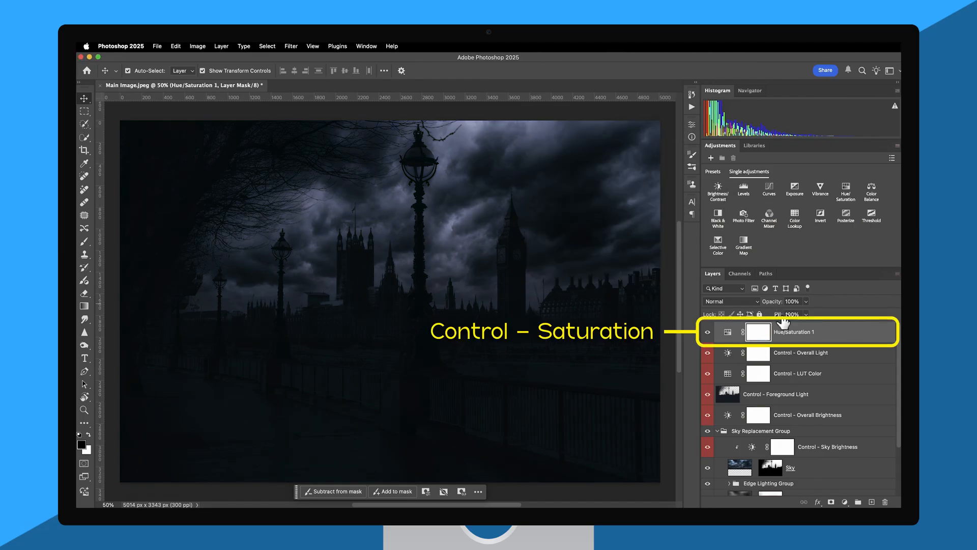
Rename the Hue/Saturation layer "Control - Saturation" and give it a red colour label
double_click(788, 332)
text(Control - Saturation)
key(Return)
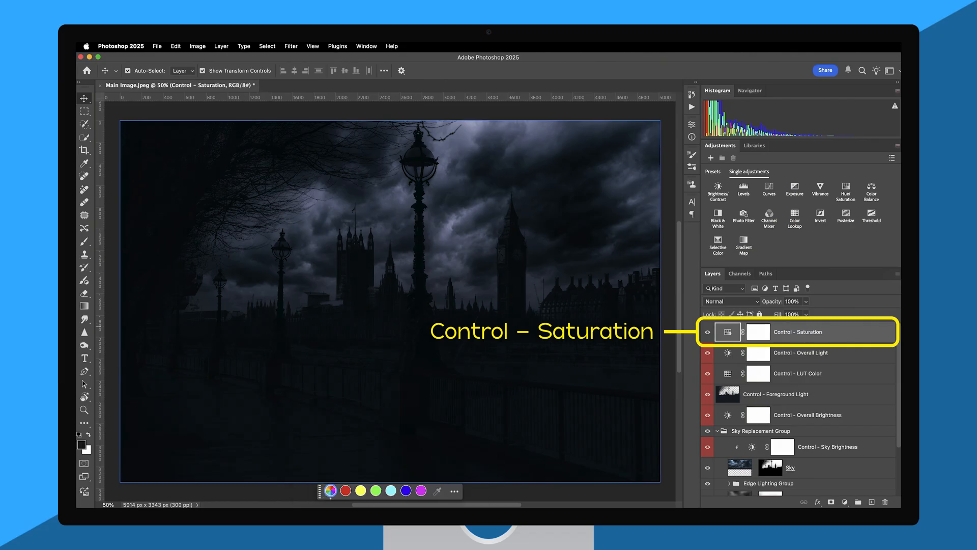
right_click(835, 336)
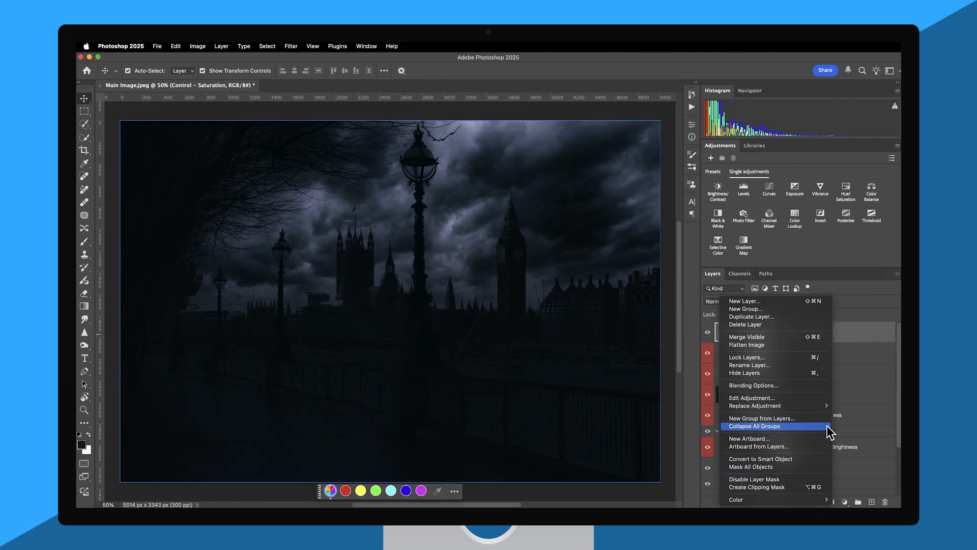
mouse_move(809, 499)
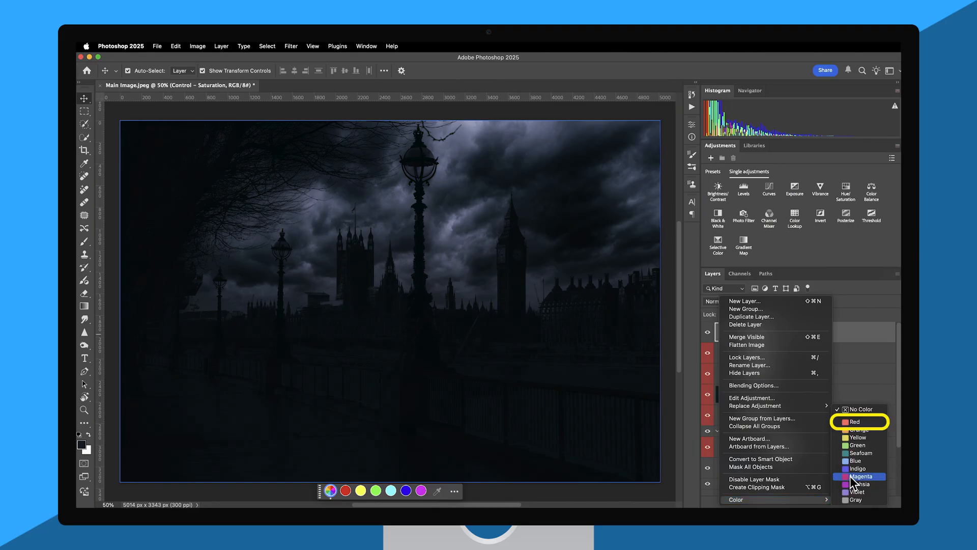
click(864, 422)
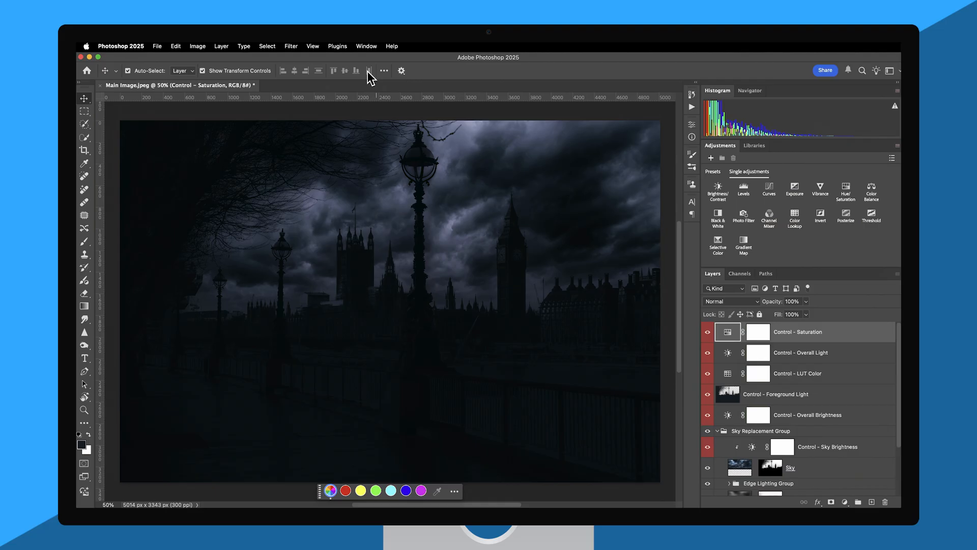
Place a vertical guide along the left side of the large central lamp's head, at about 2600 px on the horizontal ruler
click(313, 46)
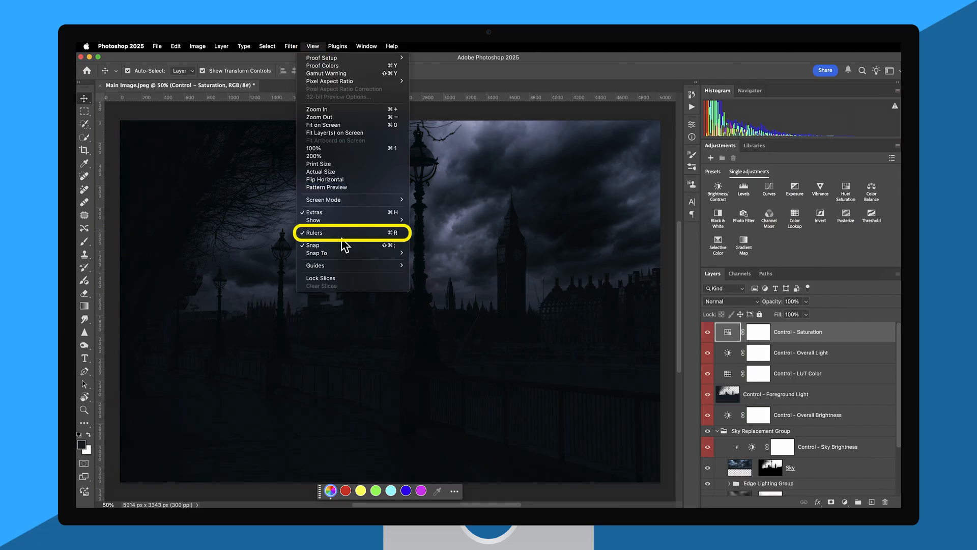
click(508, 65)
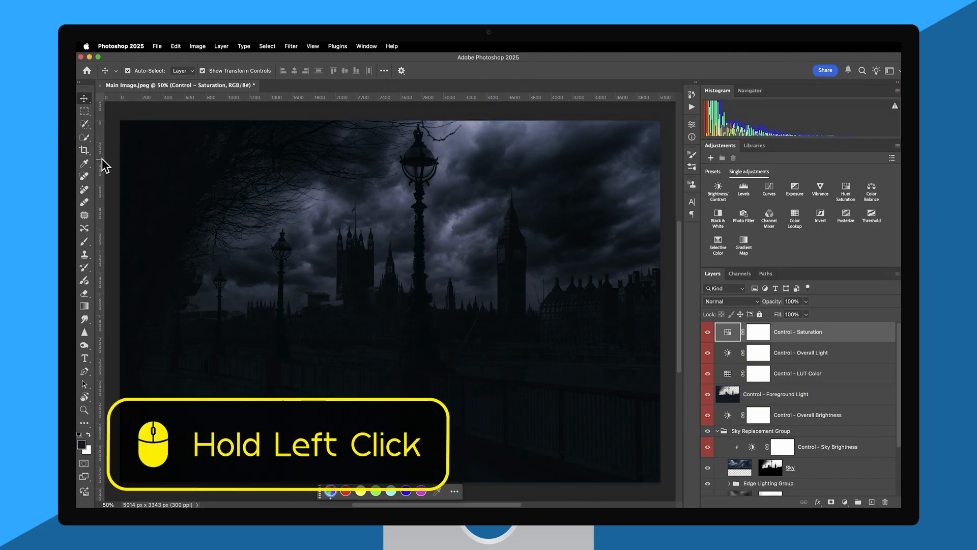
drag(102, 158, 401, 225)
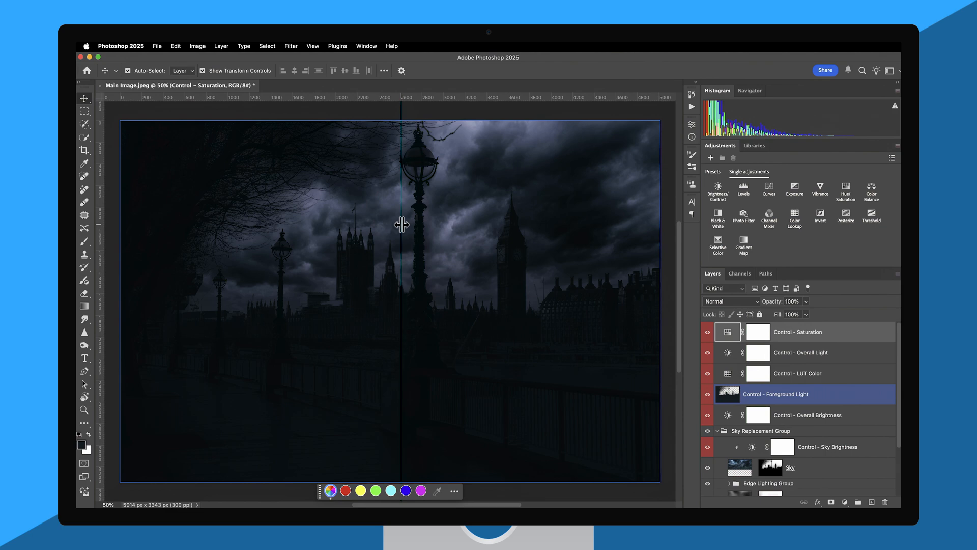
Set the foreground color to the warm yellow #FACC1F
click(81, 445)
text(FACC1F)
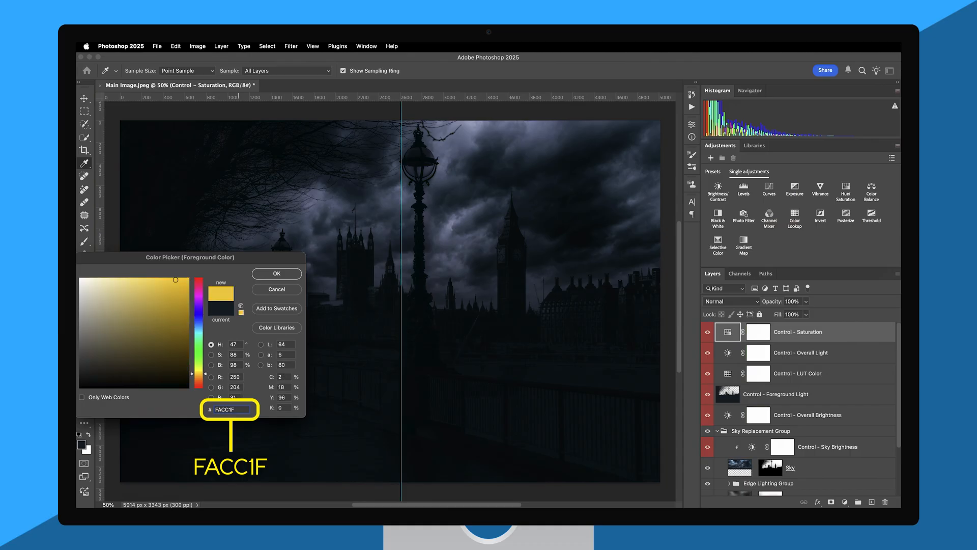
click(277, 274)
key(v)
click(285, 285)
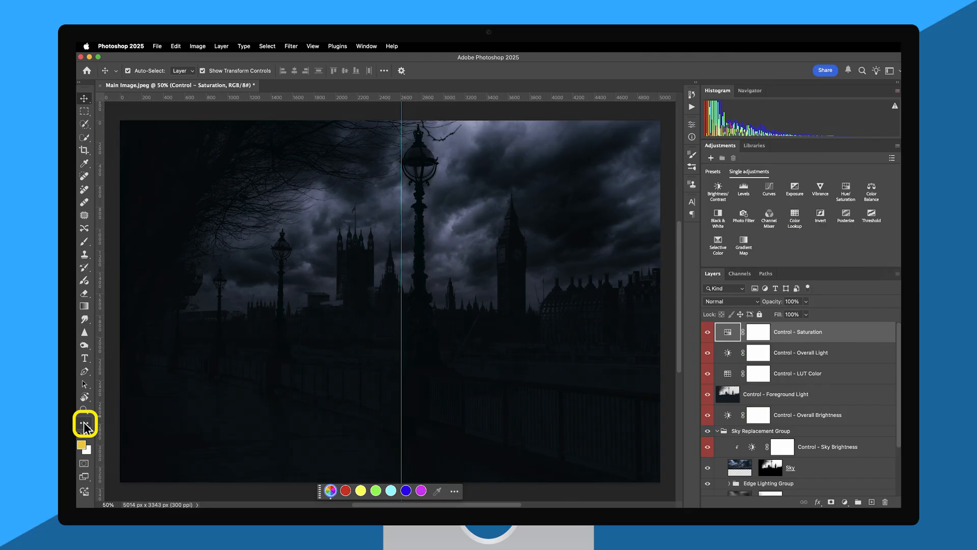
With the Ellipse tool, draw a circle about 299 px in diameter over the large central lamp's globe, above the Control - Saturation layer
right_click(85, 426)
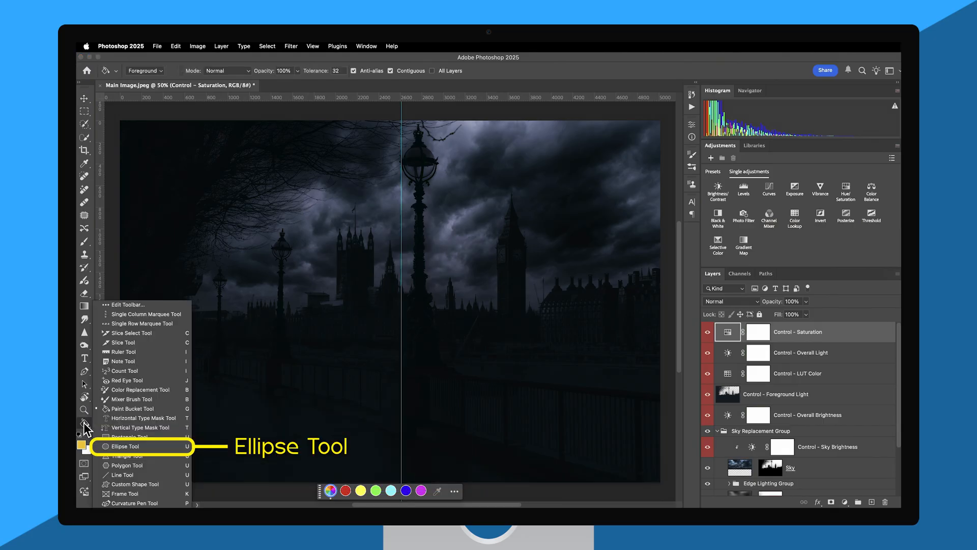
click(122, 450)
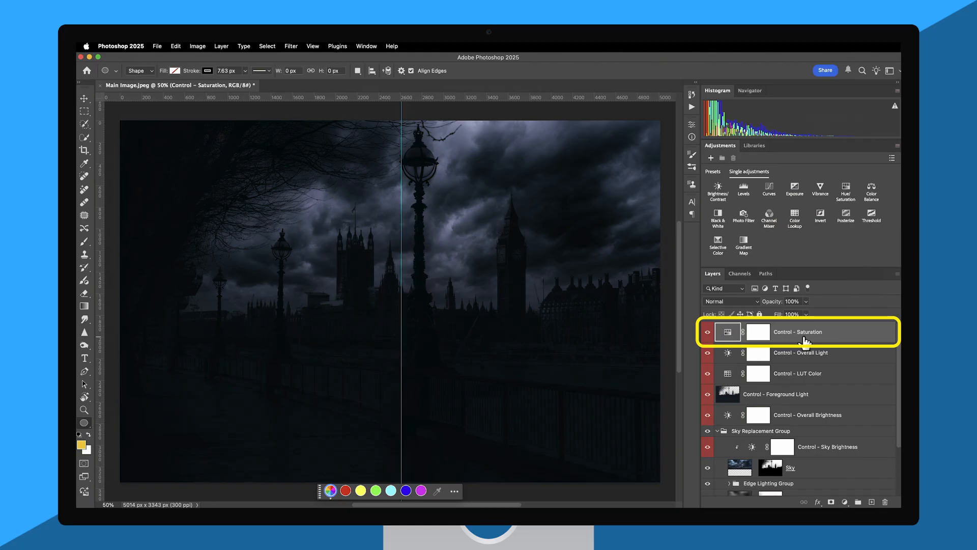
key(z)
drag(421, 135, 463, 166)
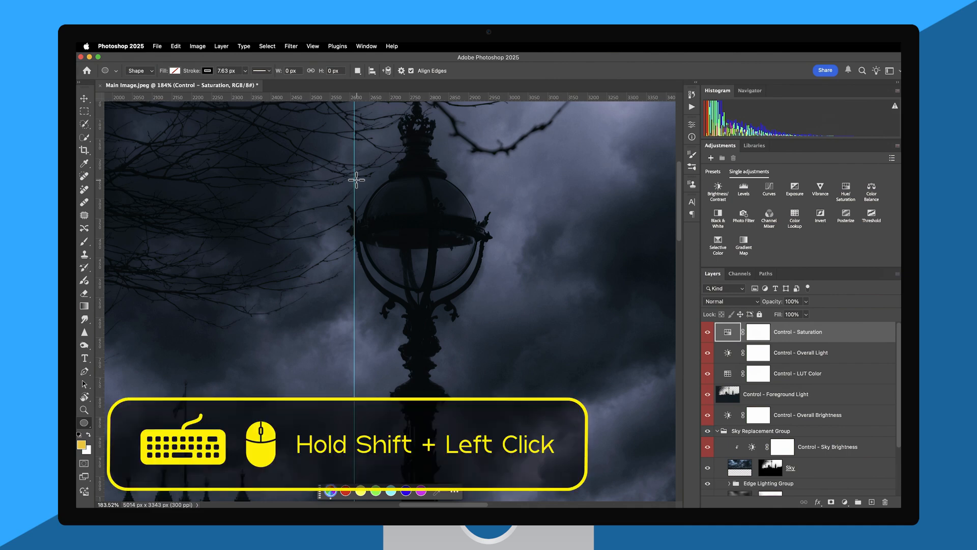
mouse_move(356, 179)
mouse_down()
mouse_move(600, 290)
mouse_move(648, 291)
mouse_up()
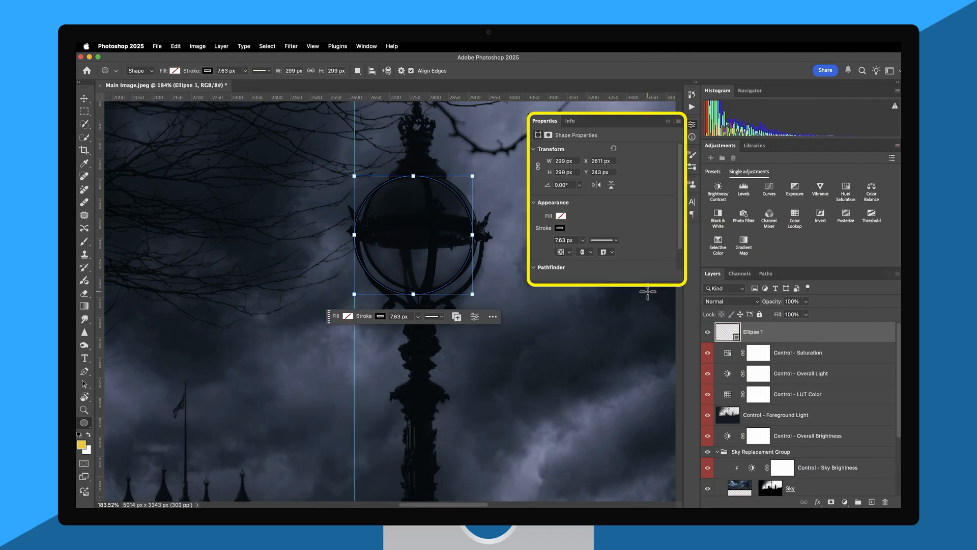
Fill the circle with the yellow #FACC1F and remove its stroke
click(562, 217)
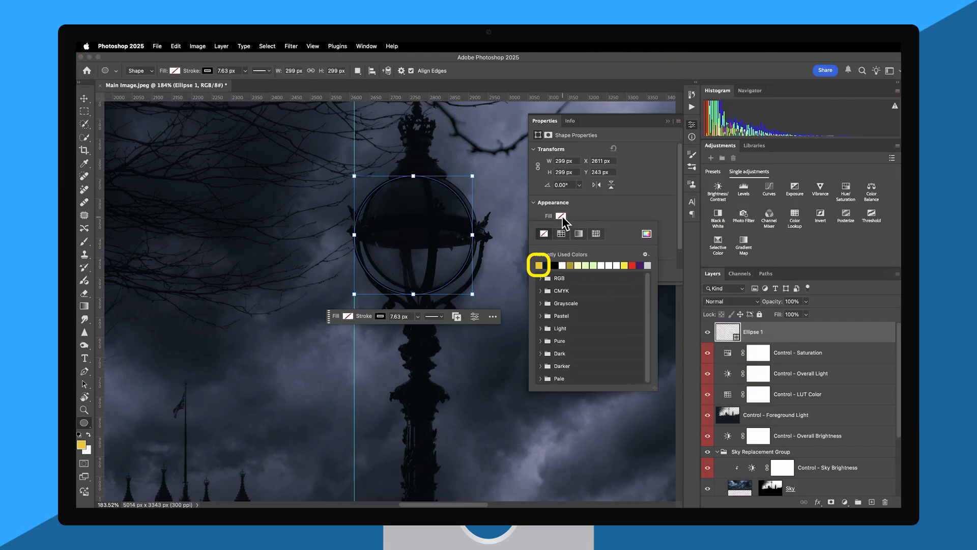
click(539, 264)
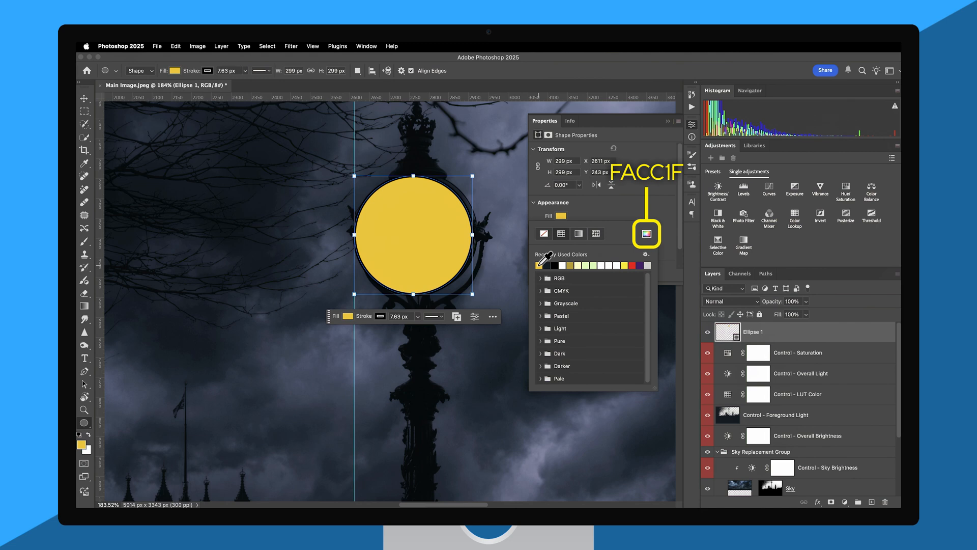
click(575, 210)
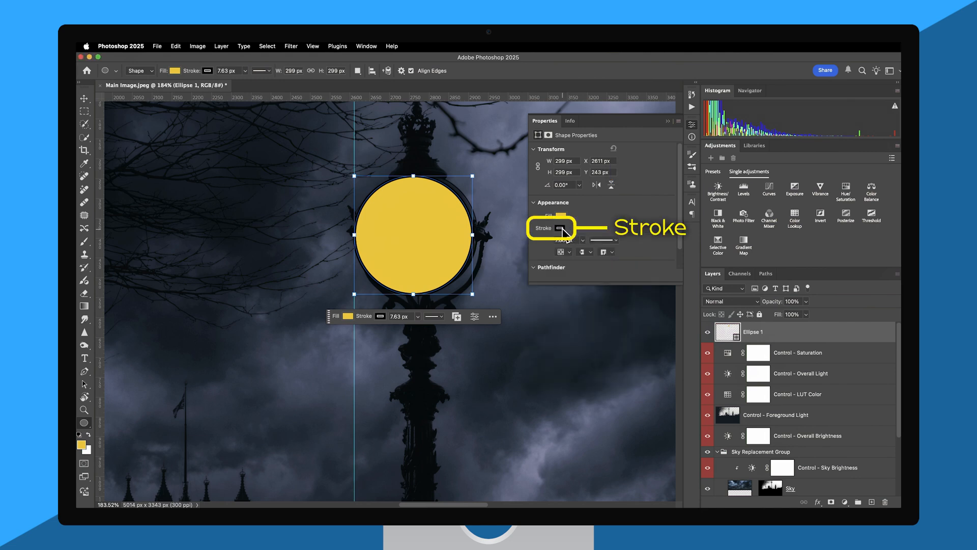
click(561, 229)
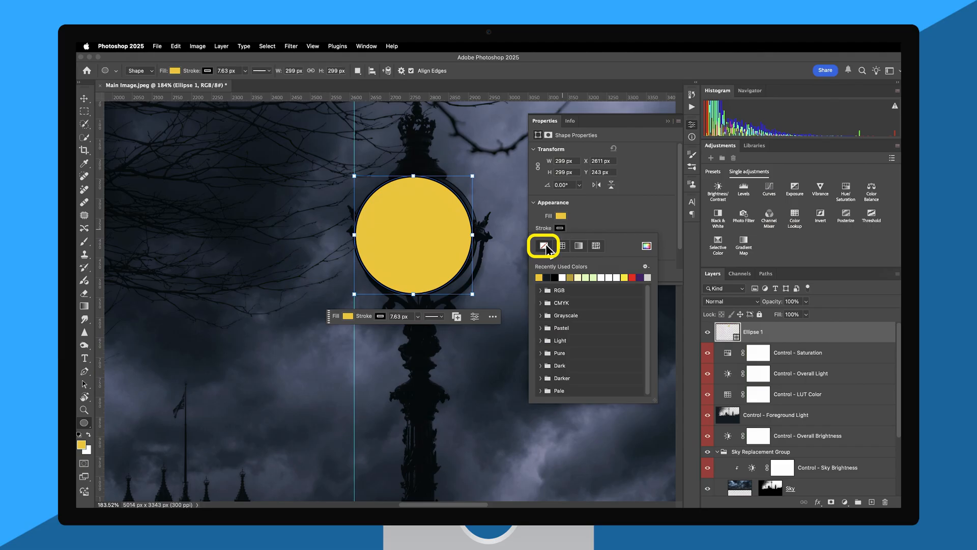
click(548, 249)
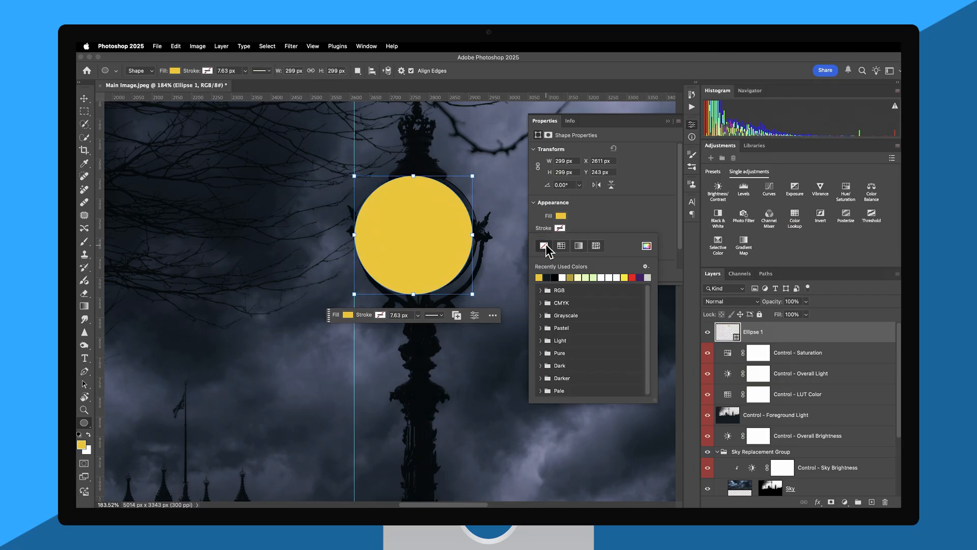
click(577, 228)
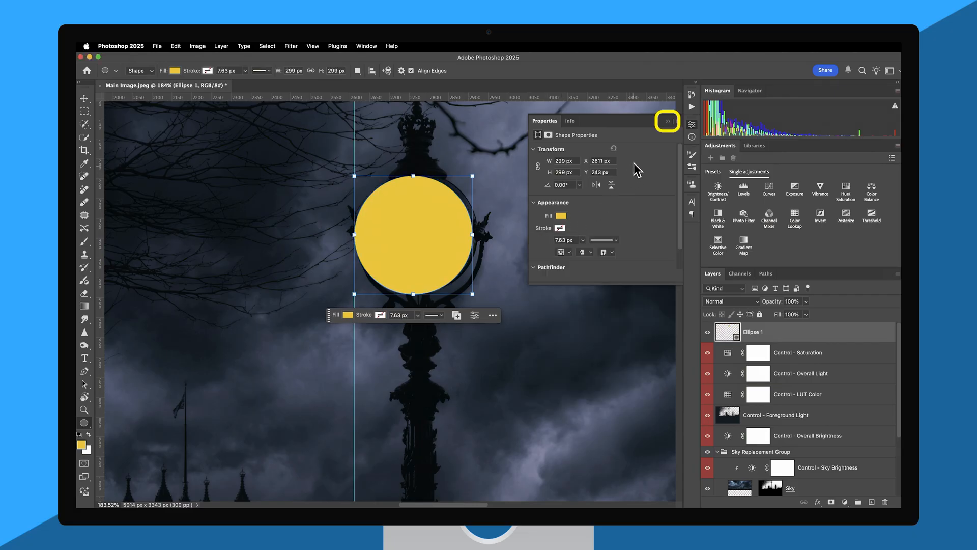
click(668, 121)
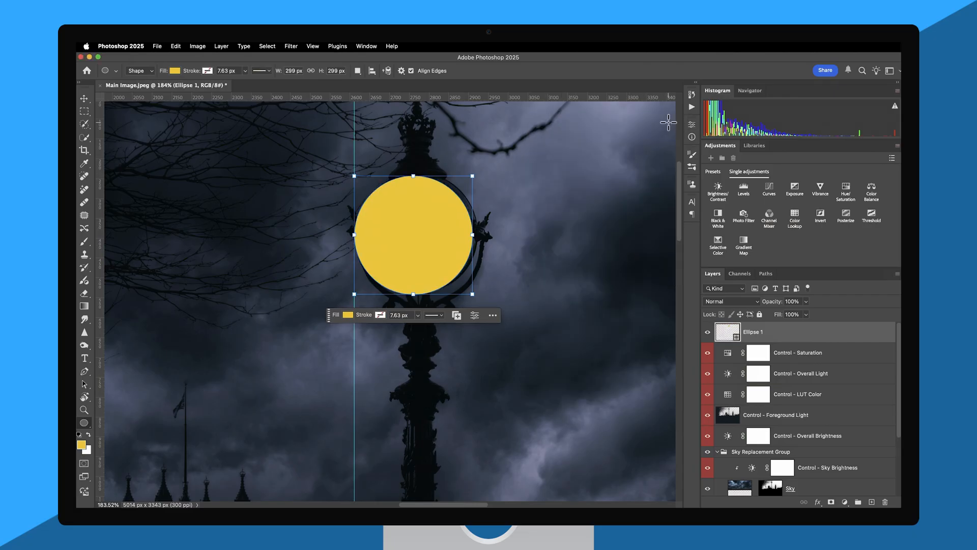
Lower the circle layer's opacity to 30%, and reposition and resize the circle to fit the central lamp's globe
click(797, 301)
text(30)
key(Return)
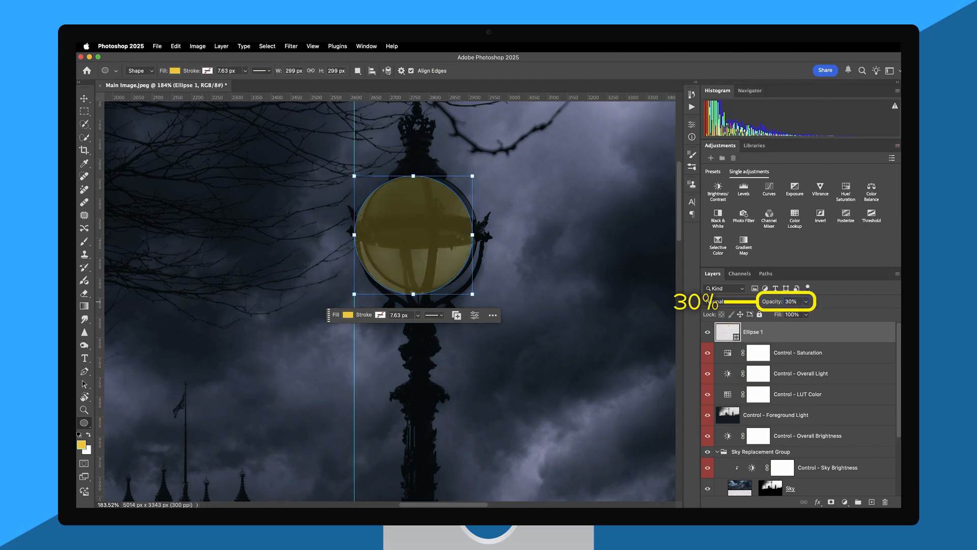
key(v)
drag(419, 241, 425, 236)
drag(421, 170, 421, 172)
key(Return)
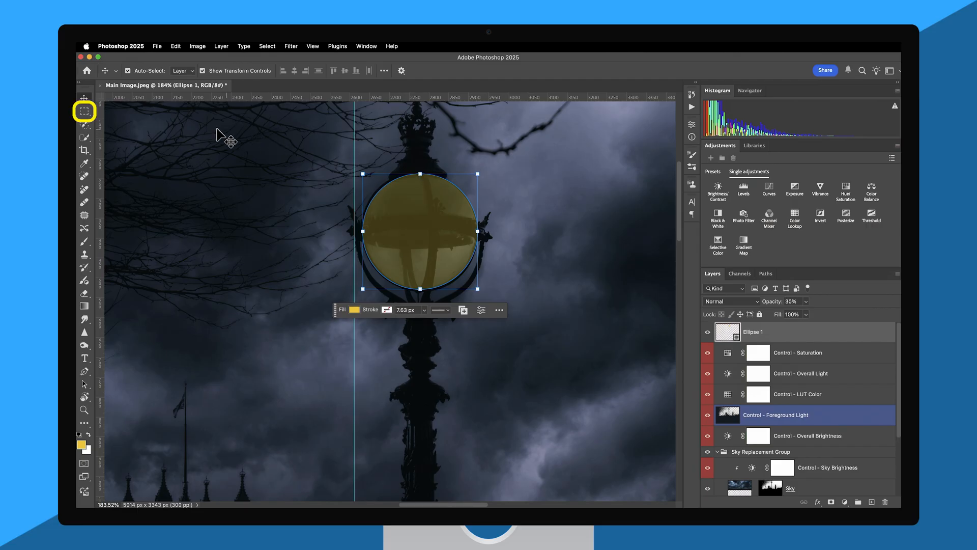
Mask out the circle's upper half, using an inverted rectangular selection that ends at the lamp's middle rim
click(84, 112)
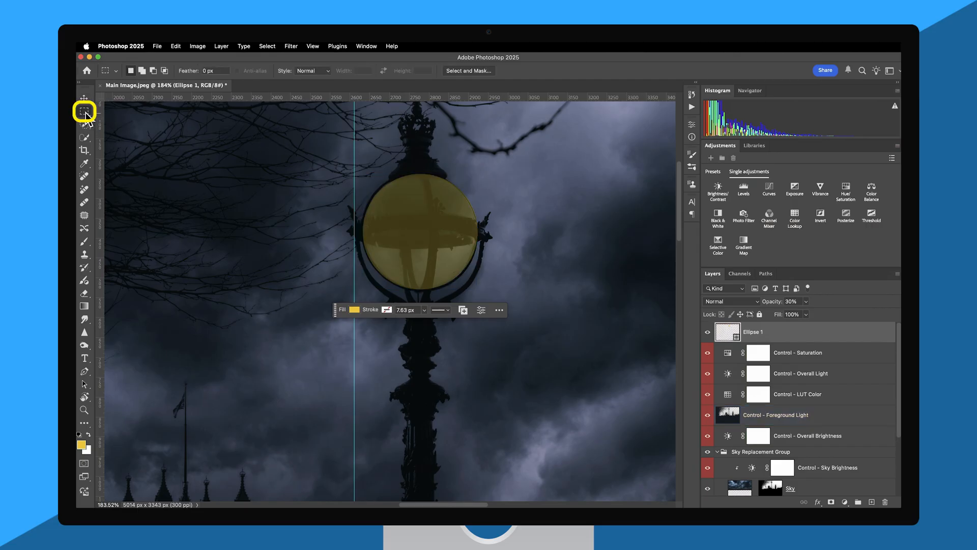
drag(354, 160, 528, 230)
drag(511, 230, 511, 229)
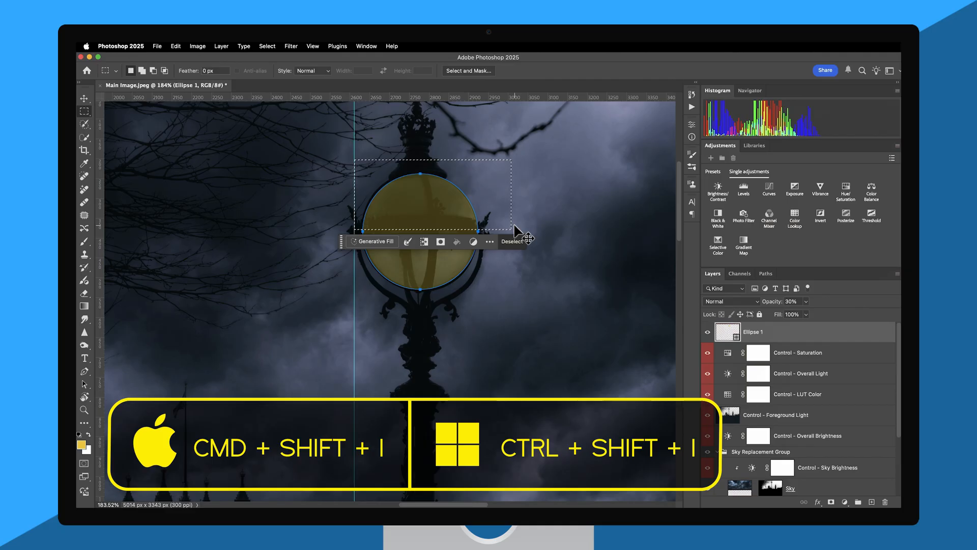
key(super+shift+i)
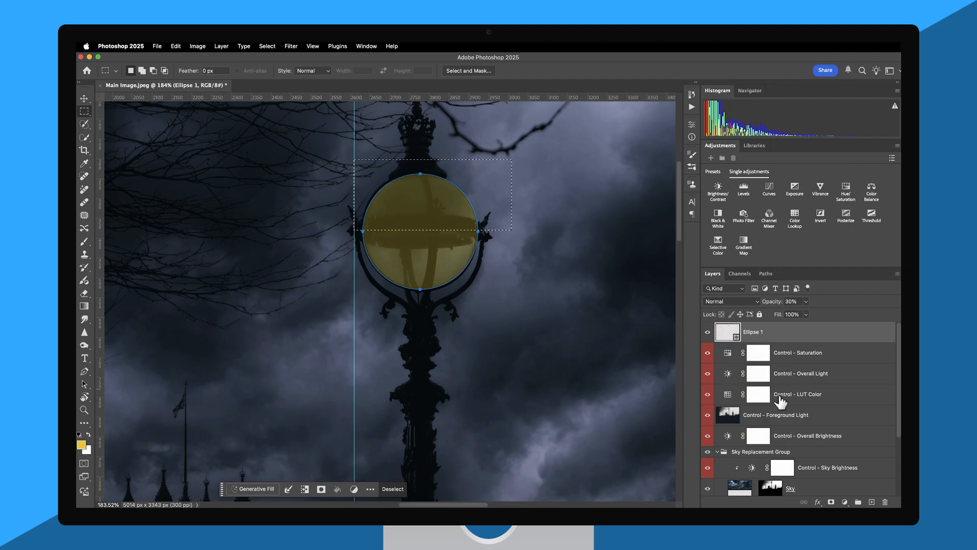
click(832, 502)
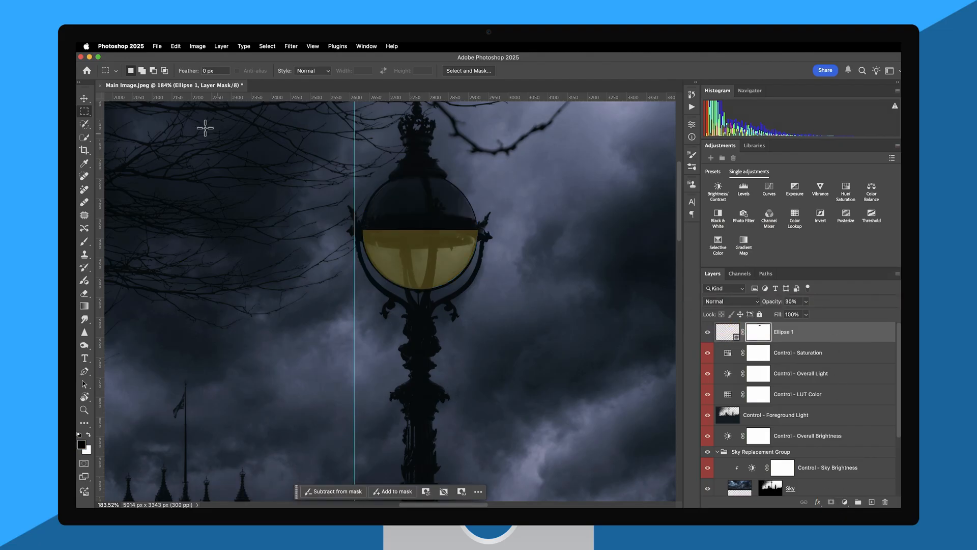
Rename the masked ellipse layer "Bulb" and set its opacity to 60%
click(89, 101)
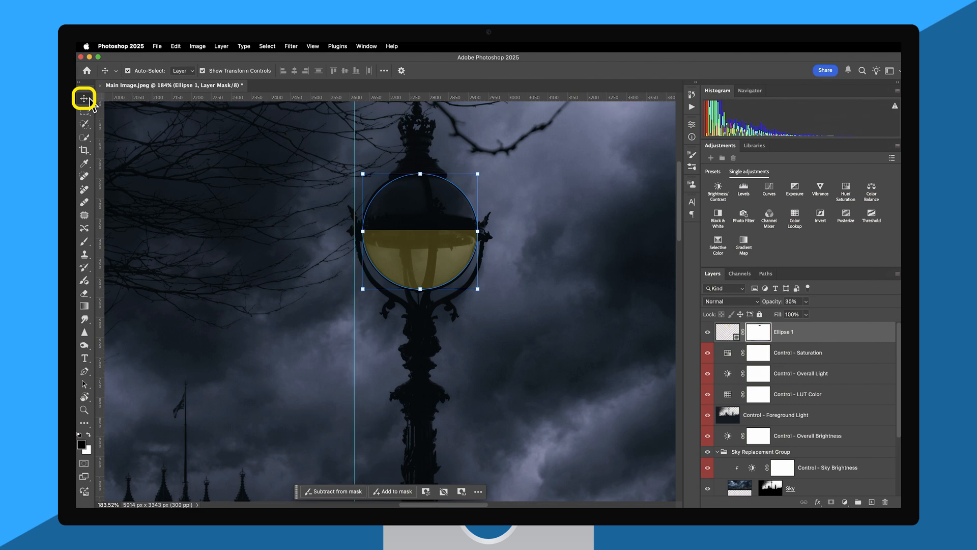
double_click(783, 332)
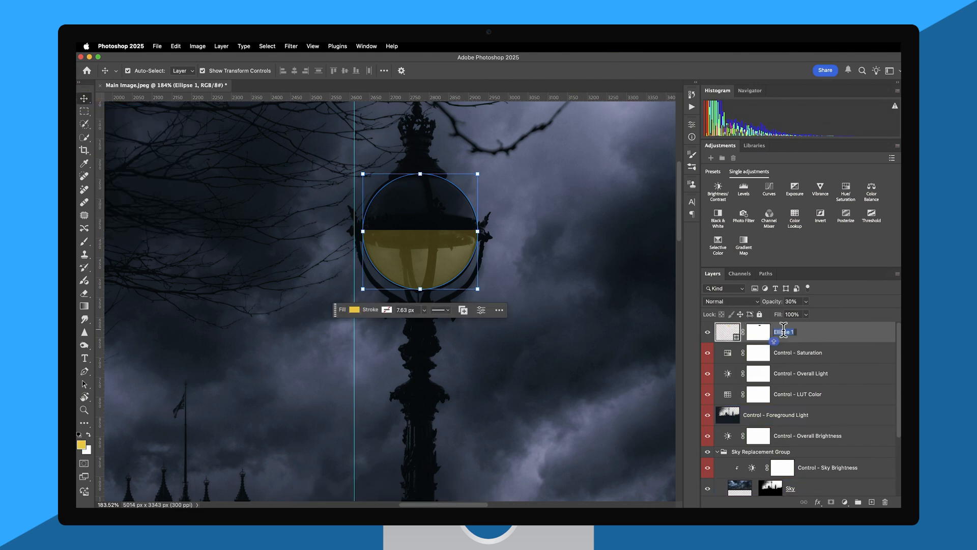
text(Bulb)
key(Return)
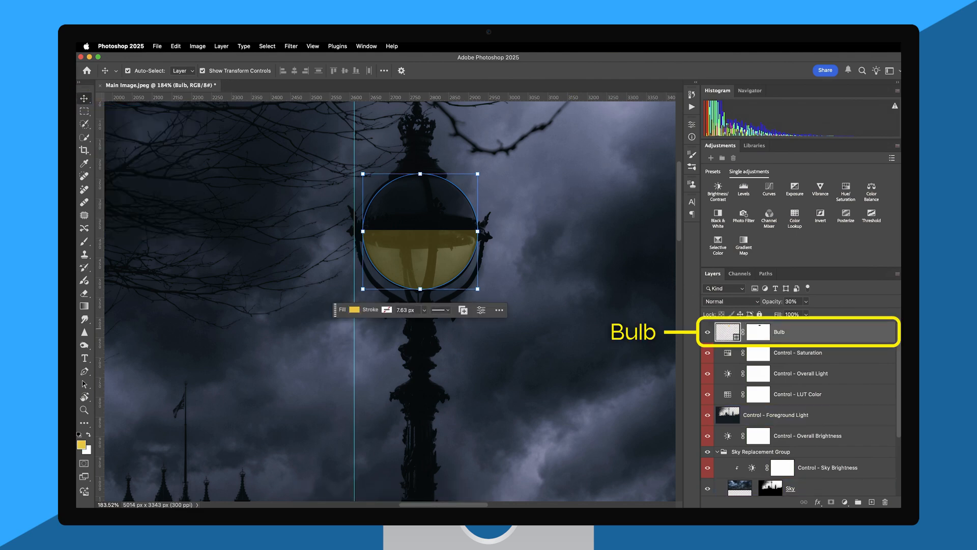
click(791, 301)
text(60)
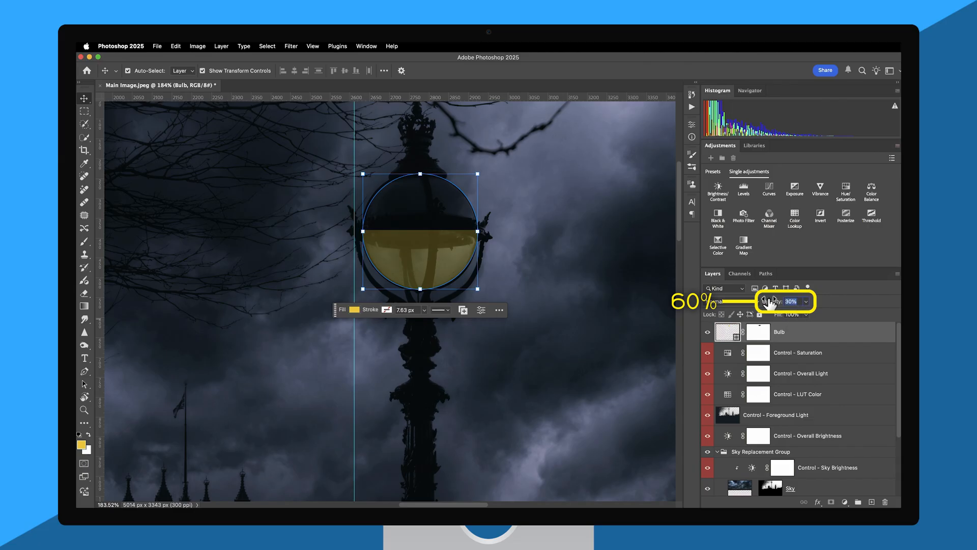
key(Return)
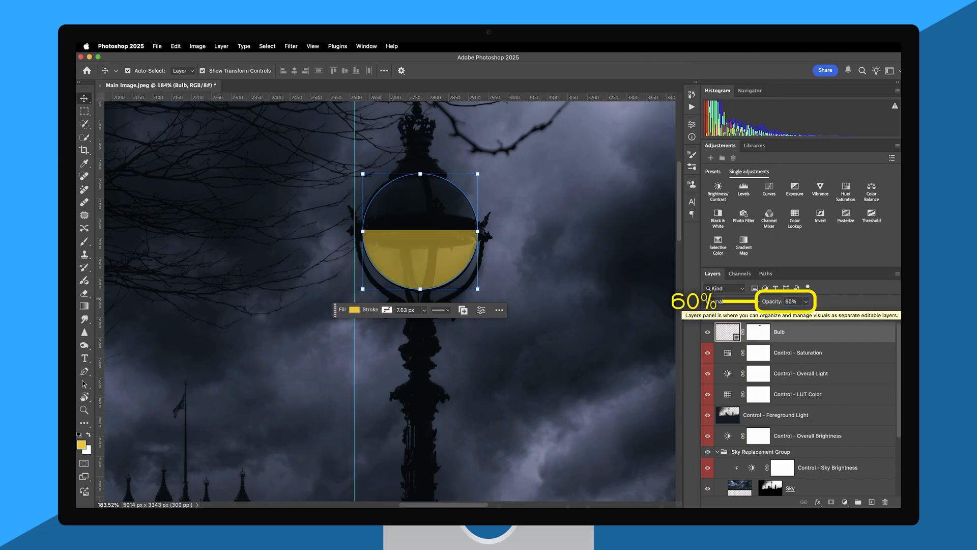
Set the Bulb layer's blend mode to Color and convert the layer to a smart object
click(737, 302)
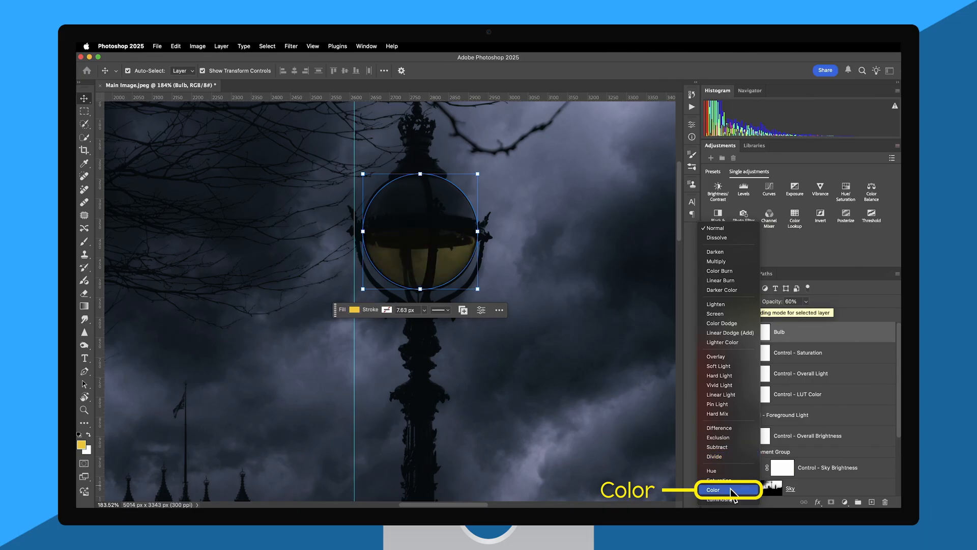
click(733, 490)
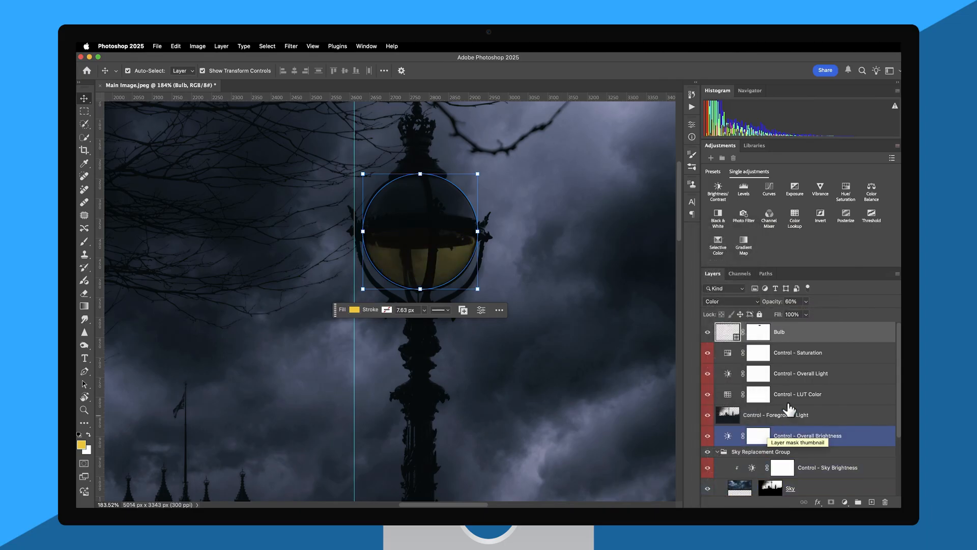
right_click(813, 336)
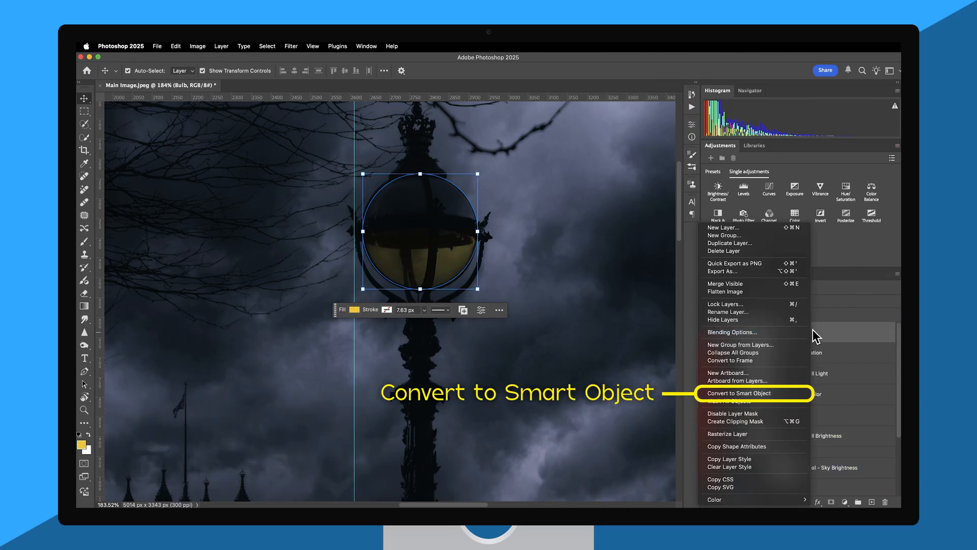
click(781, 393)
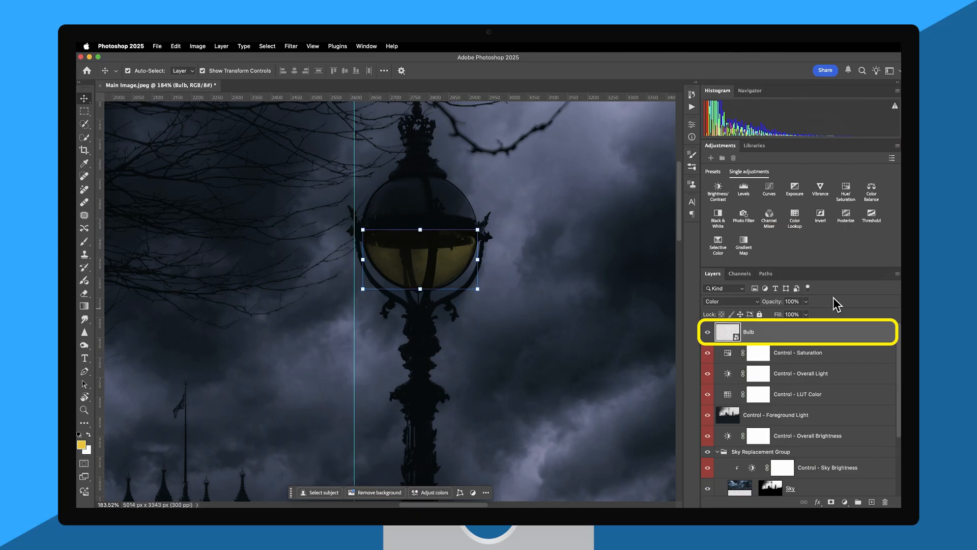
Duplicate the Bulb layer and move the copy onto the smaller lamp to the left of the central one
key(super+0)
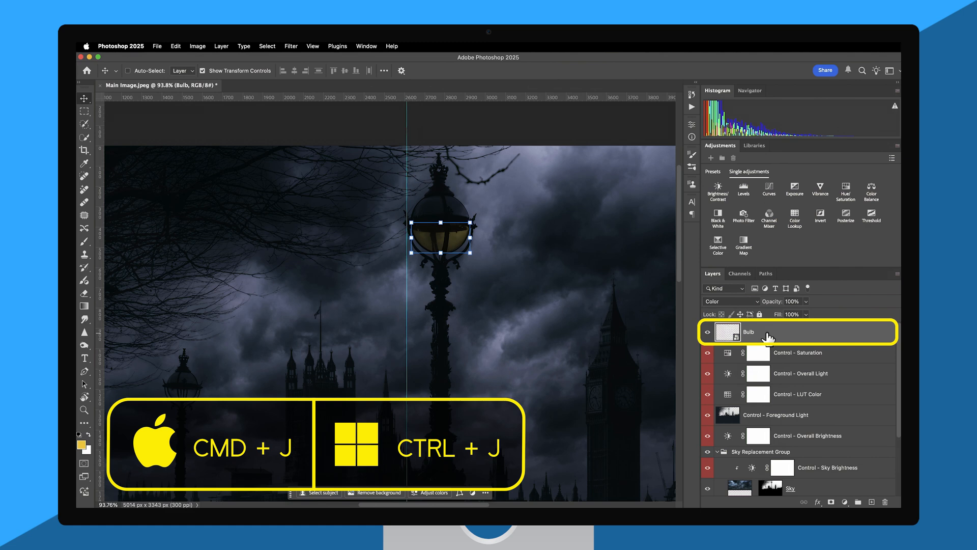
key(super+j)
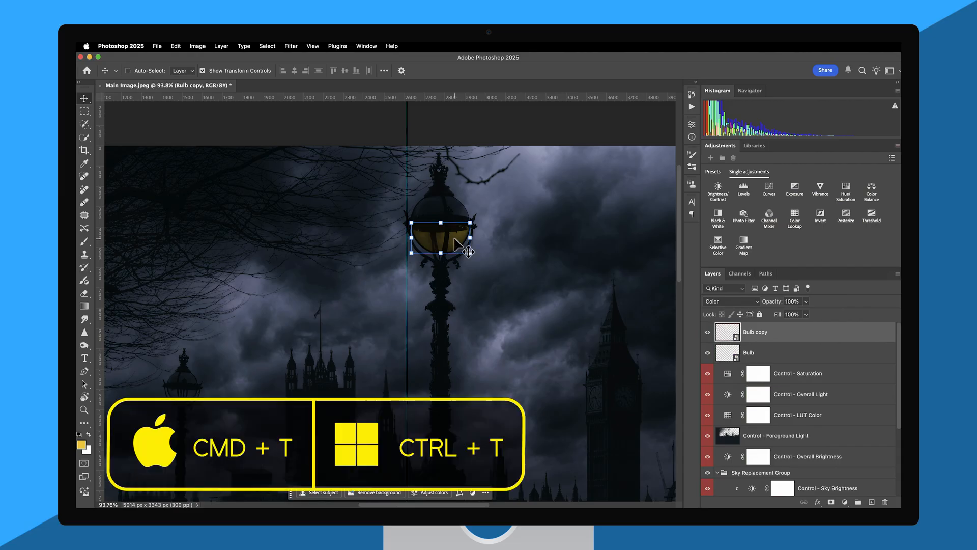
key(super+t)
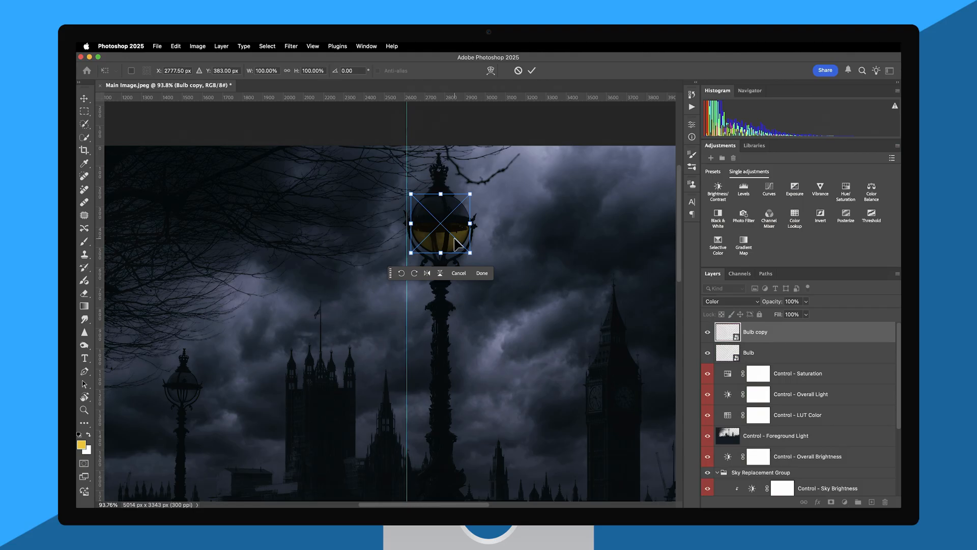
drag(457, 244, 198, 402)
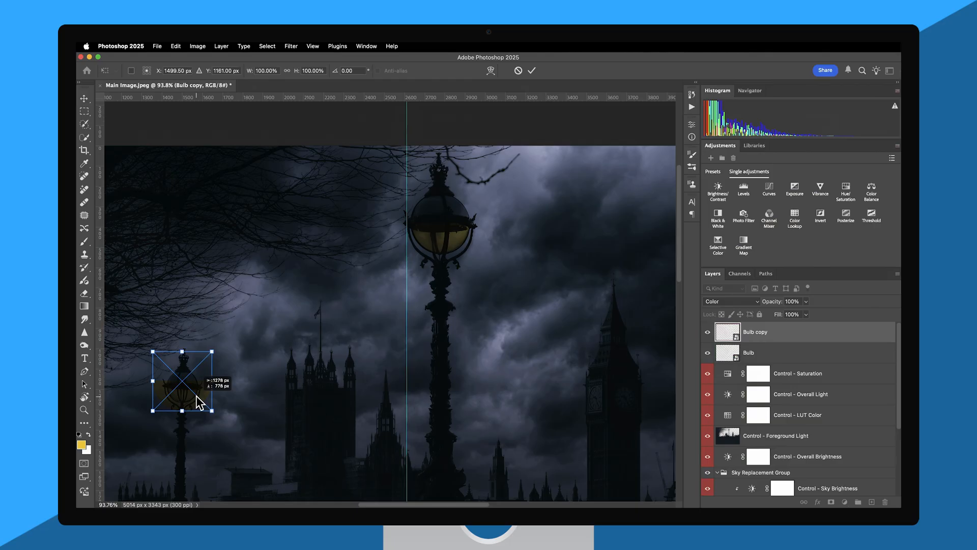
Scale the Bulb copy to about 53% and align it with the smaller lamp's globe, at about X 1500, Y 1184 px
mouse_move(198, 402)
mouse_down()
mouse_move(184, 413)
mouse_move(187, 393)
mouse_up()
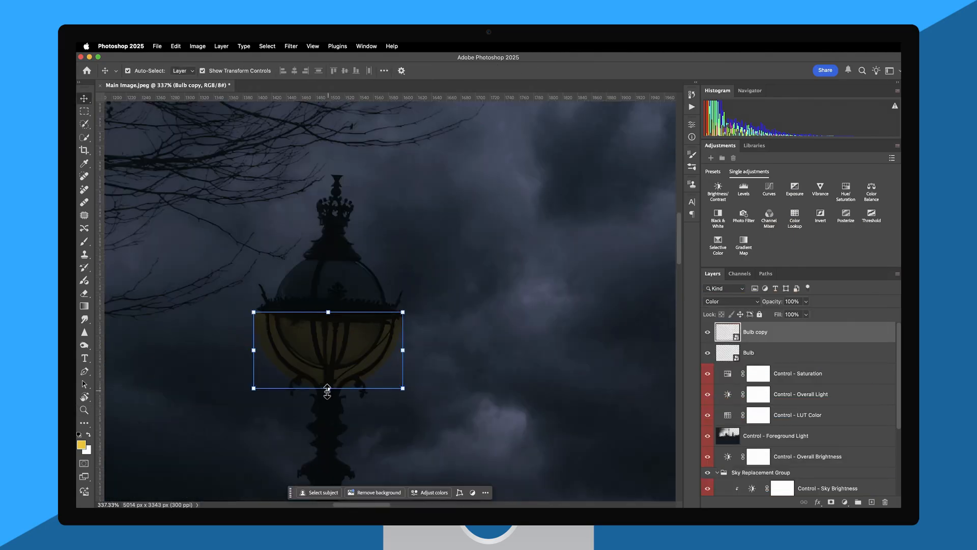
drag(325, 390, 340, 351)
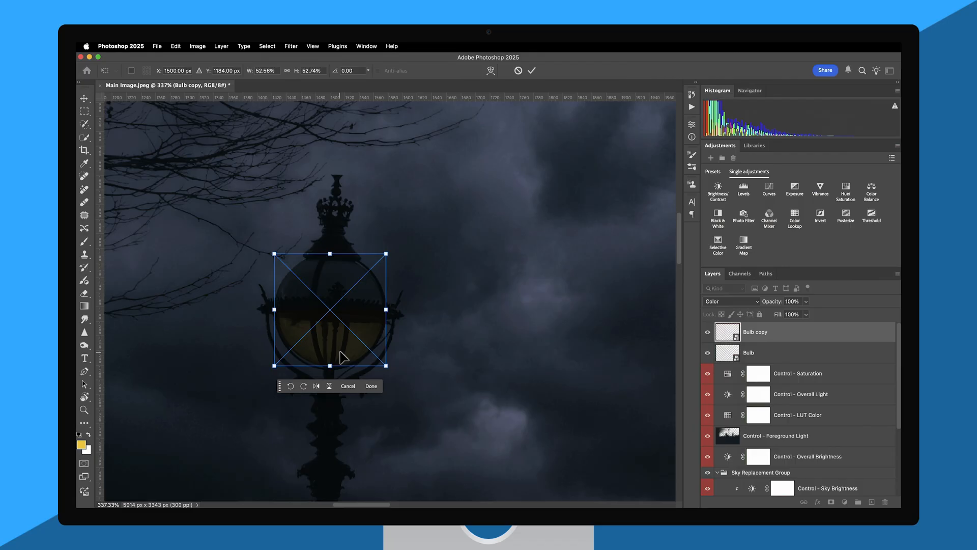
key(Return)
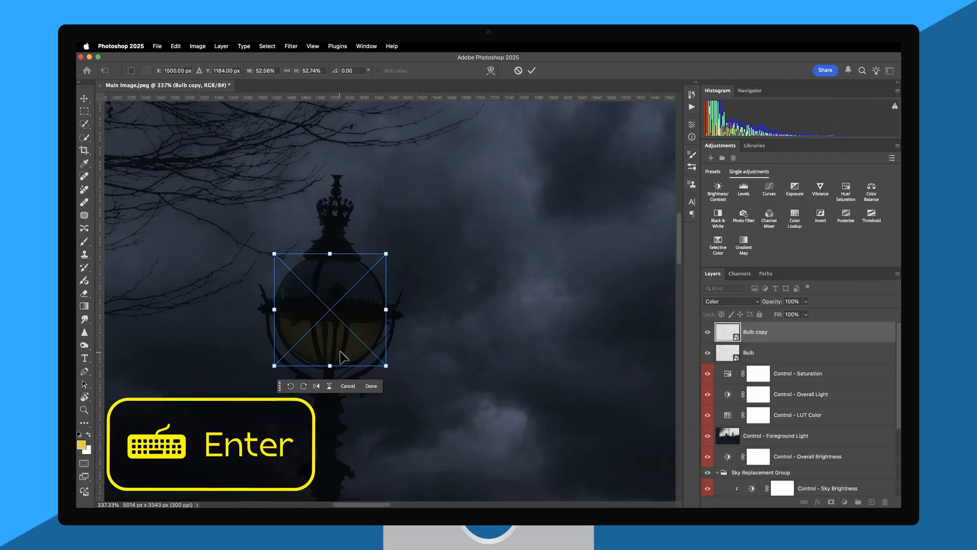
Duplicate the Bulb copy onto the next smaller lamp to the left and scale it down to fit that lamp's globe
click(533, 72)
drag(325, 350, 471, 280)
drag(409, 304, 432, 304)
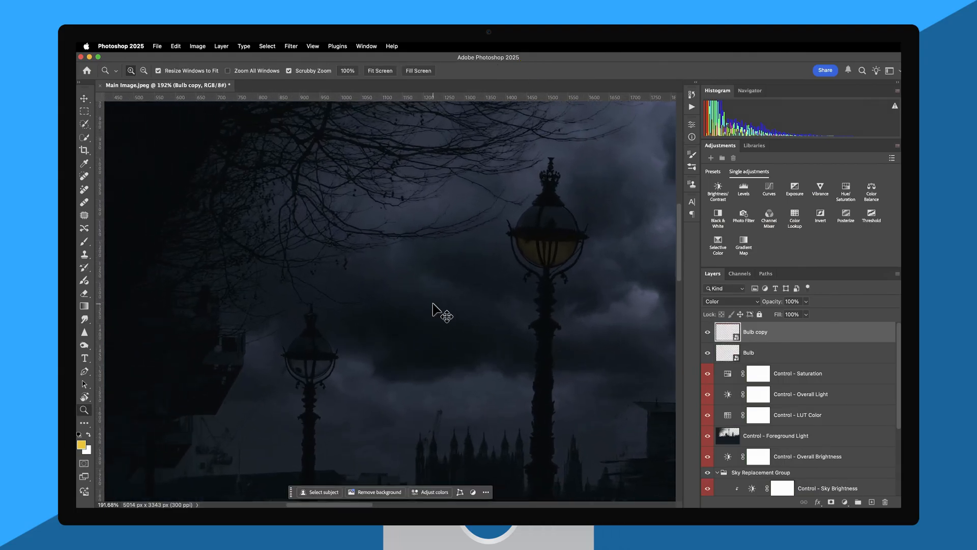
key(ctrl+j)
key(ctrl+t)
drag(558, 248, 328, 349)
key(Return)
key(ctrl+t)
key(Return)
Duplicate the bulb once more onto the farthest, smallest lamp at the left edge of the promenade and shrink it to fit the globe
drag(426, 270, 394, 271)
key(ctrl+j)
key(ctrl+t)
drag(492, 282, 314, 336)
mouse_move(300, 305)
mouse_down()
mouse_move(311, 311)
mouse_move(305, 322)
mouse_up()
drag(299, 235, 300, 223)
key(Return)
drag(411, 327, 379, 324)
click(414, 126)
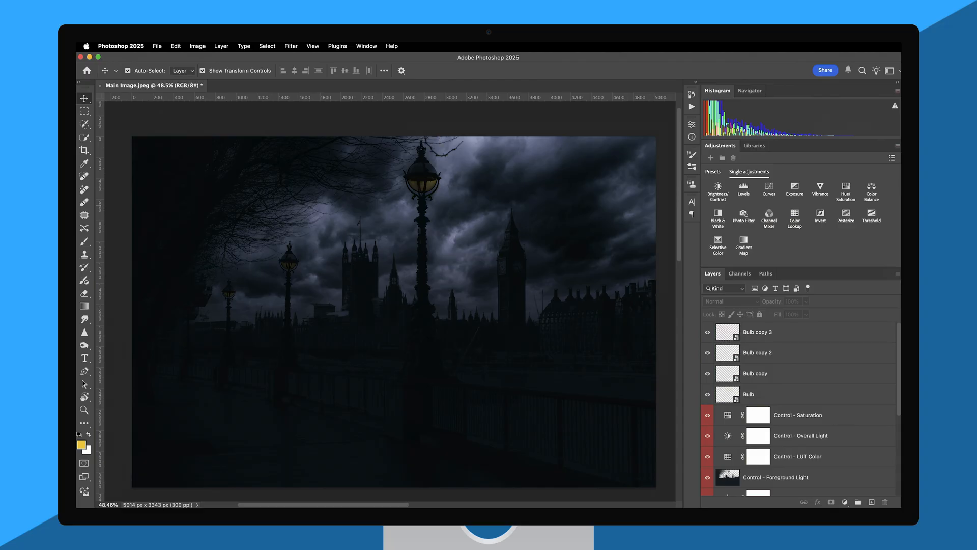
Enlarge the layer list and bring the red-labelled control layers into view from Control - Saturation down to Control - Sky Brightness
drag(843, 266, 853, 178)
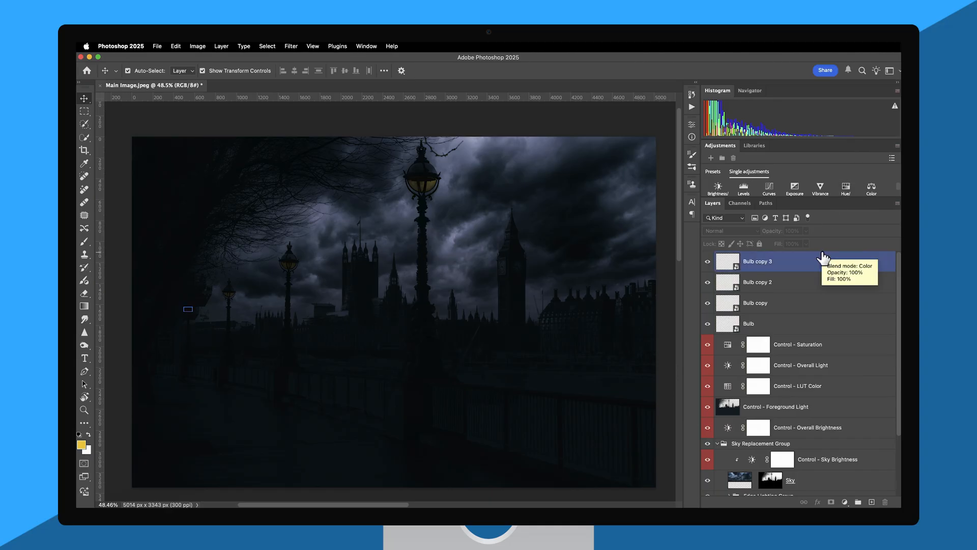
click(835, 288)
scroll(848, 323, down, 3)
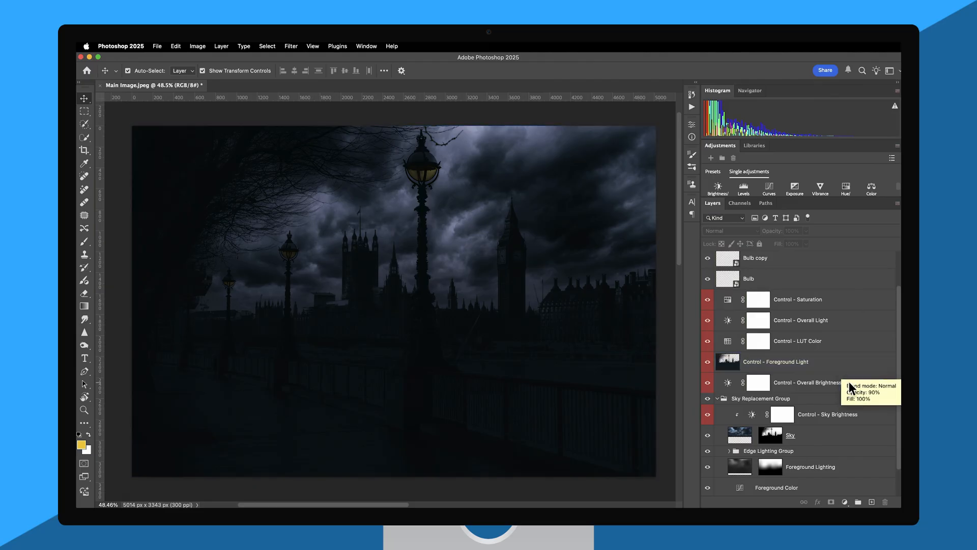
click(850, 304)
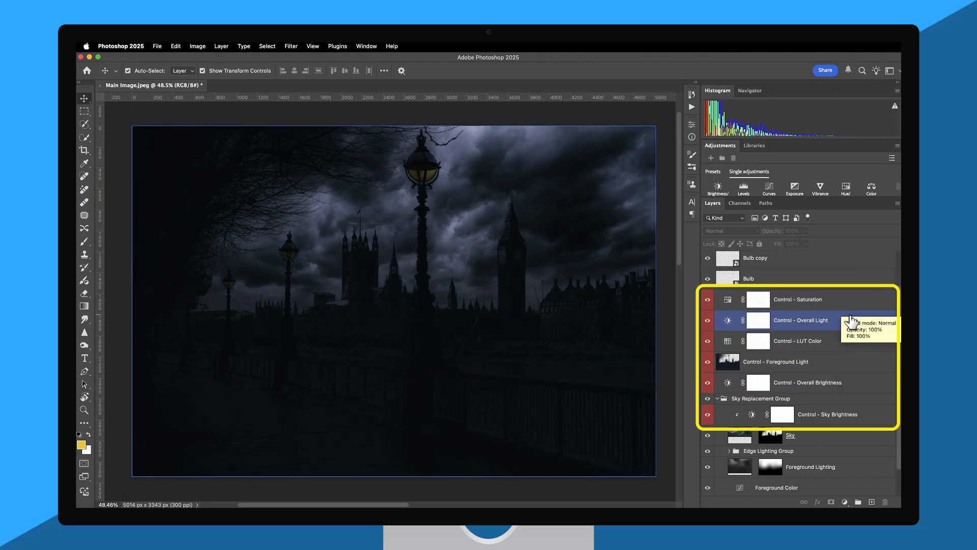
click(848, 344)
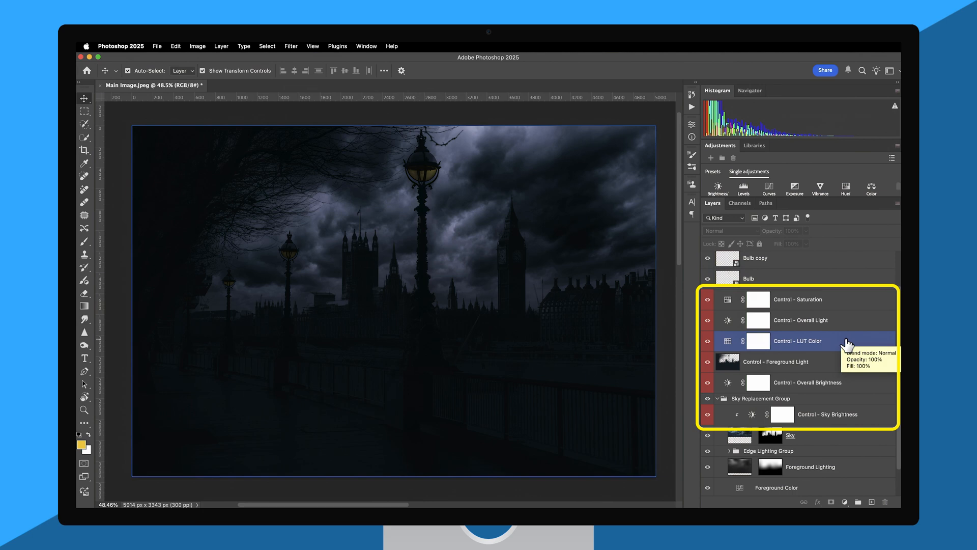
Try other PGS Day to Night LUTs, such as 05, on the Control - LUT Color layer and return to PGS _ Day to Night _ 04.cube
double_click(728, 341)
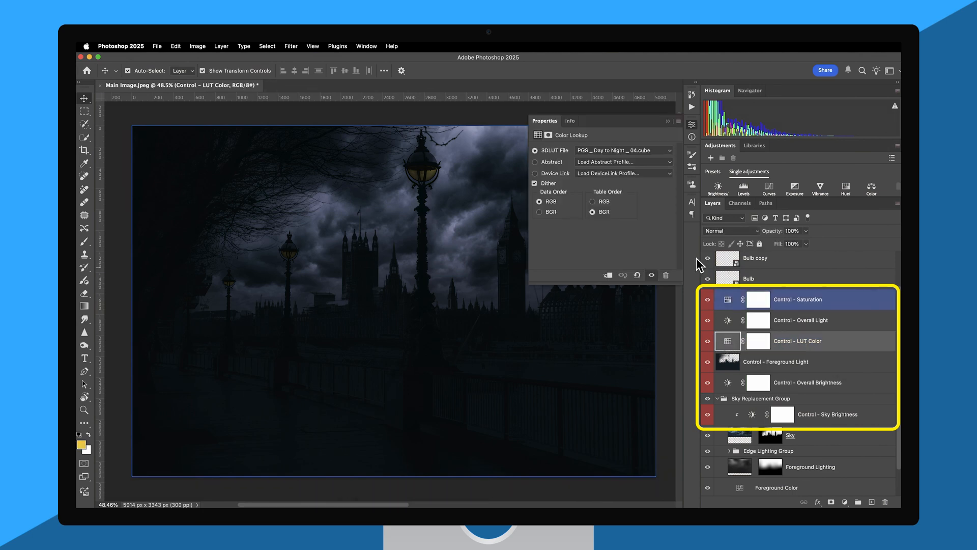
click(627, 150)
click(628, 157)
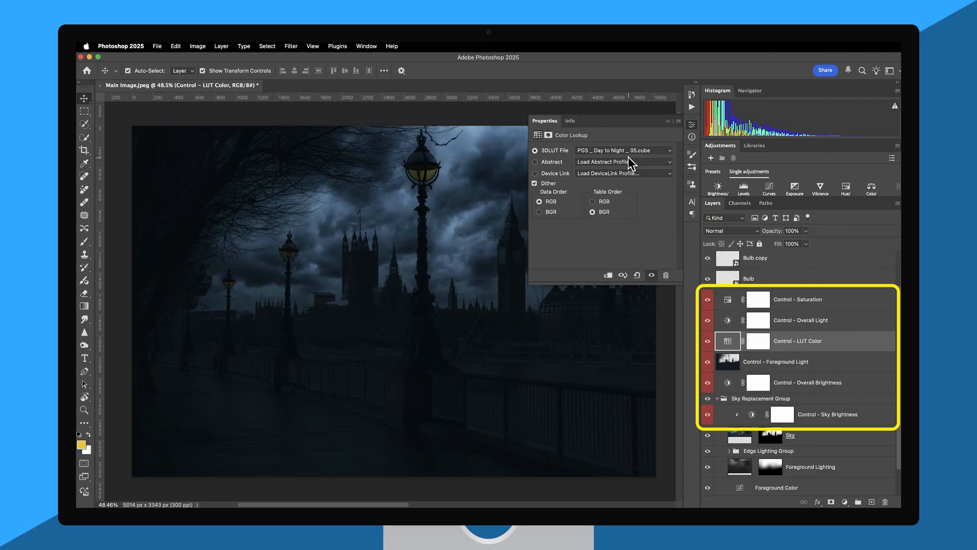
click(629, 153)
click(629, 153)
click(630, 149)
click(630, 154)
click(630, 154)
click(631, 154)
click(631, 152)
click(639, 118)
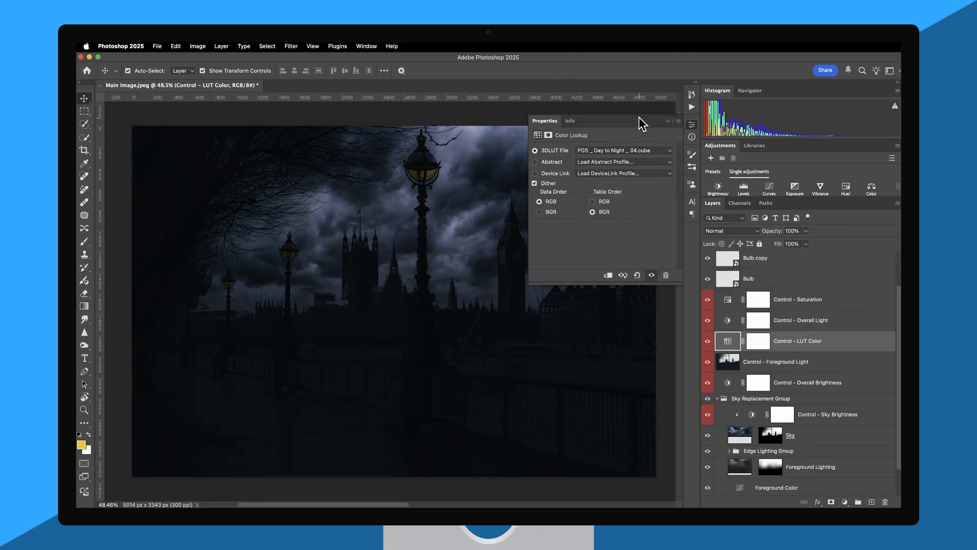
click(669, 121)
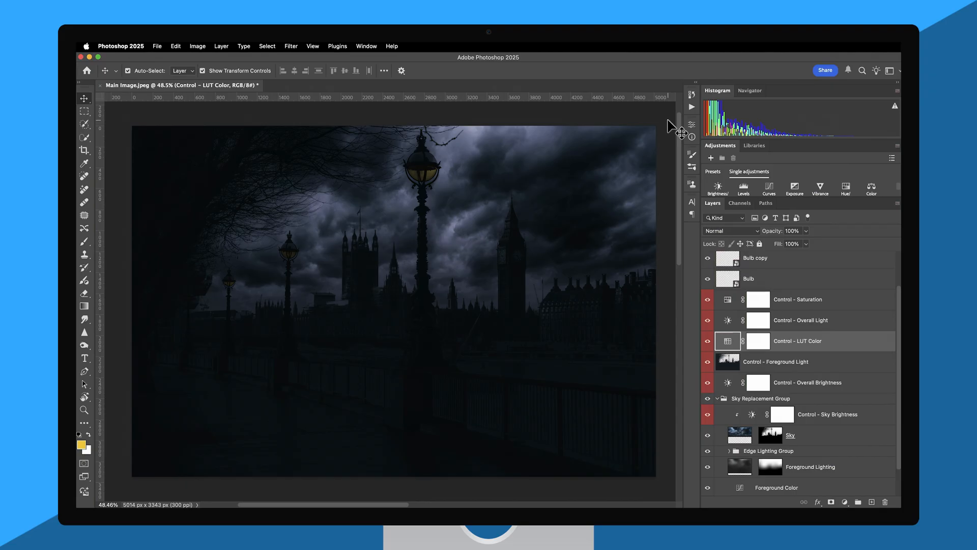